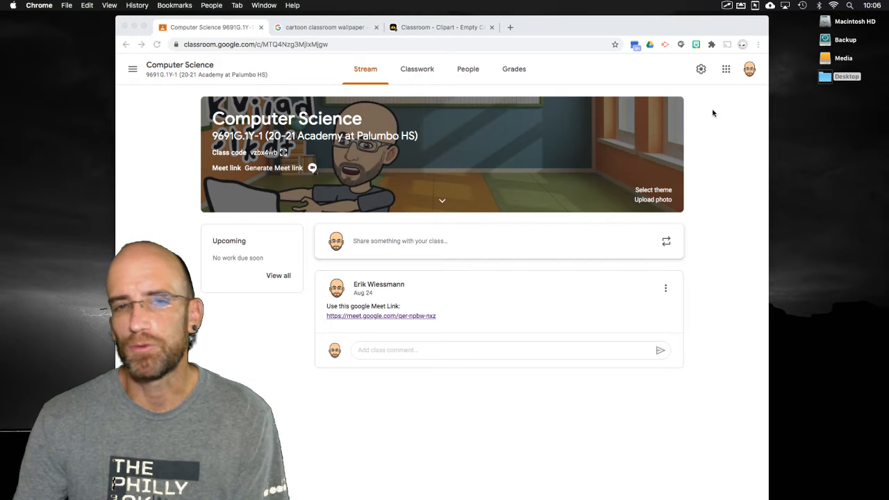
- Open the Bitmoji extension and try searches for "pizza" and "running"
left_click(696, 46)
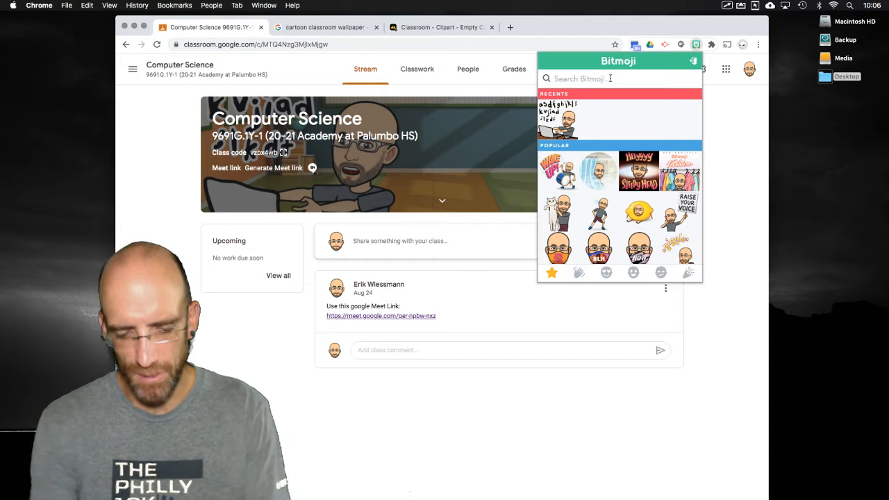
type("pizza")
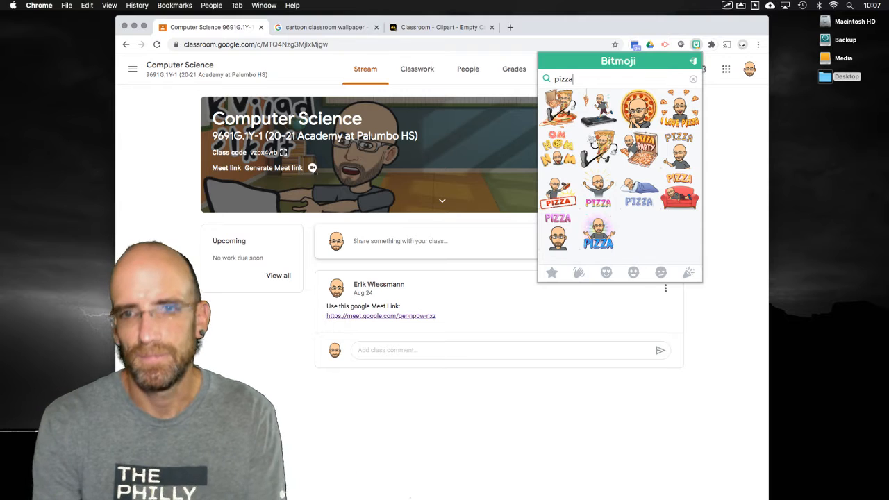
key("super+a")
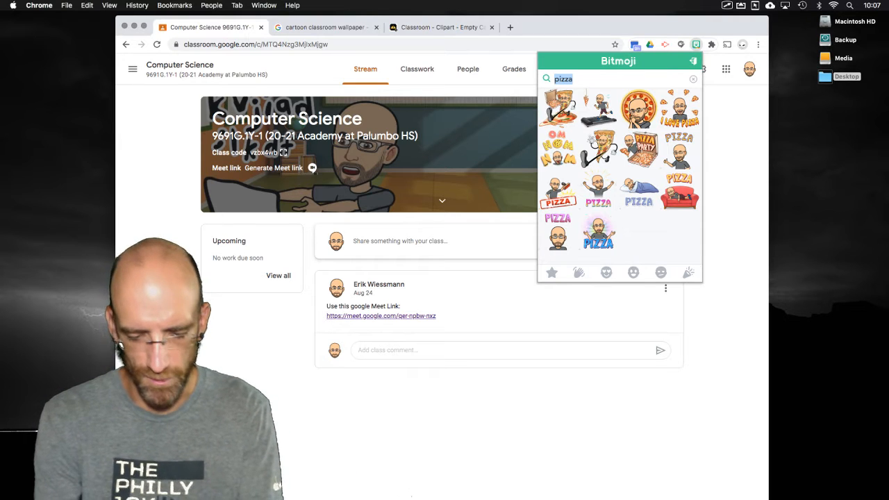
type("running")
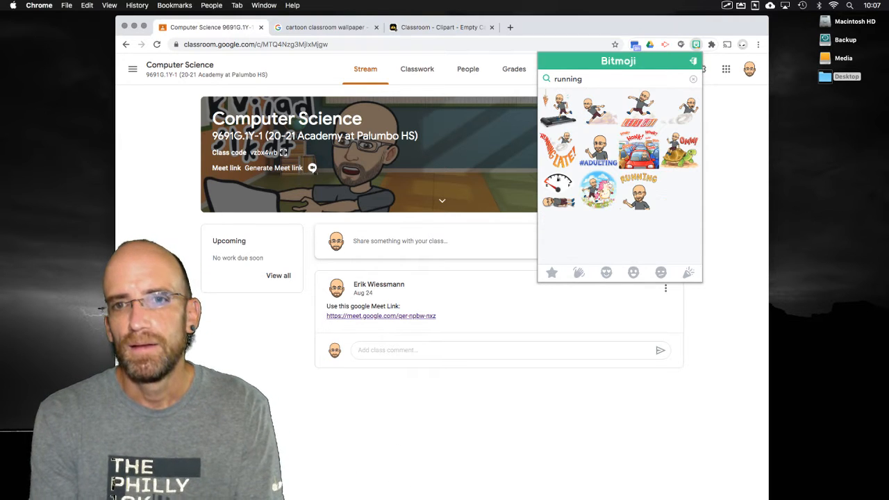
- Search Bitmoji for "computer" and save the sticker of the character typing on a laptop to the desktop
key("super+a")
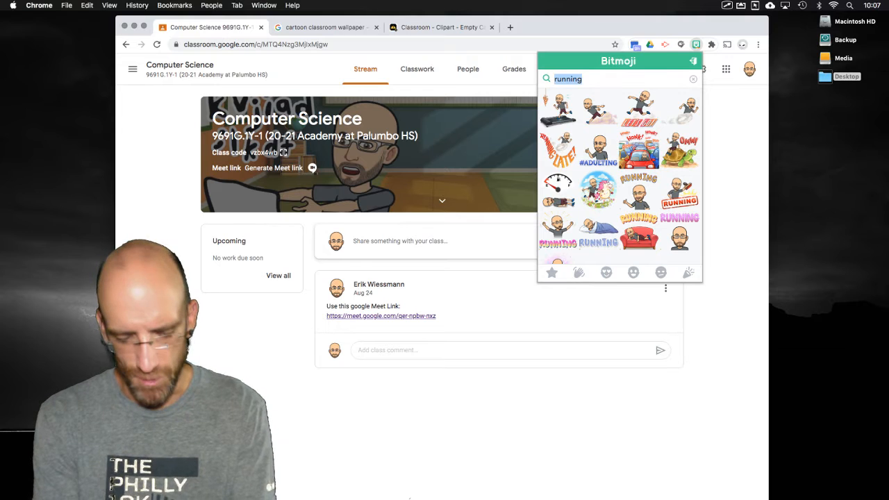
type("computer")
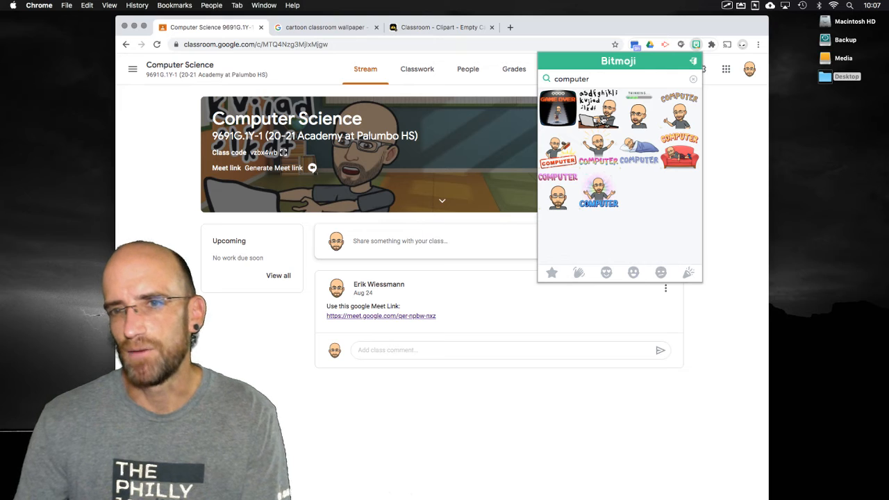
left_click(603, 120)
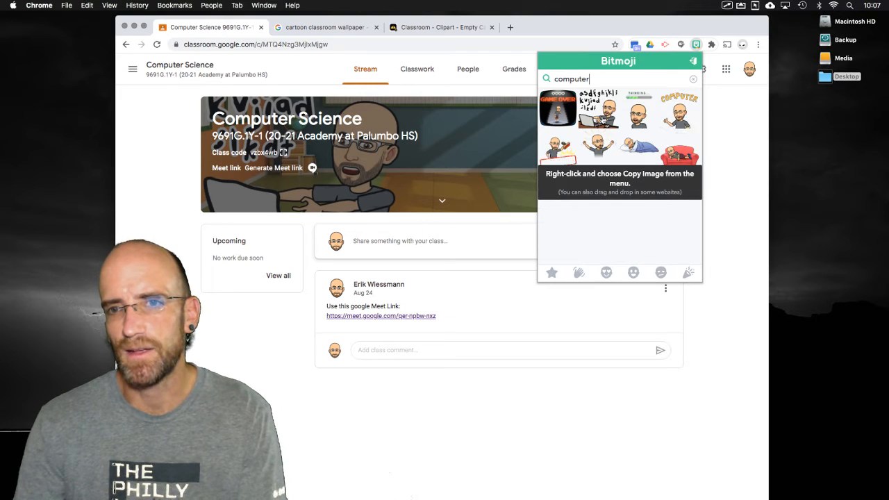
left_click_drag(596, 111, 851, 137)
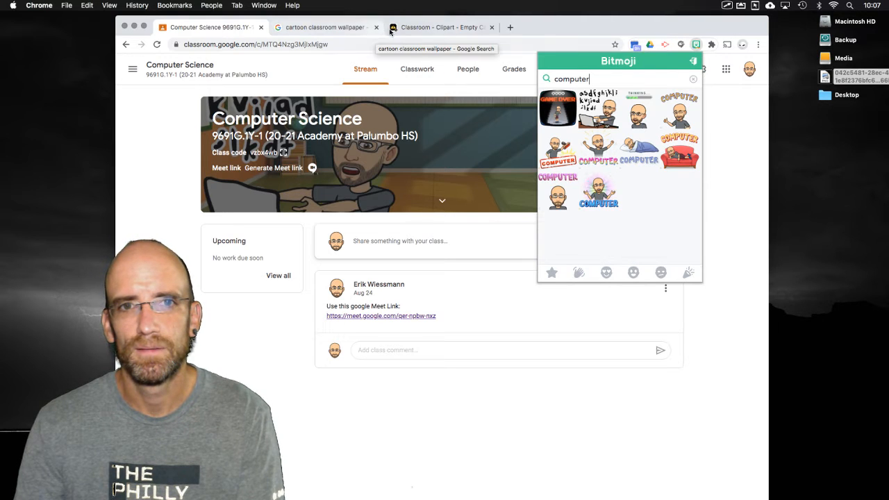
- Close the old classroom clipart page and the cartoon classroom wallpaper search
left_click(492, 28)
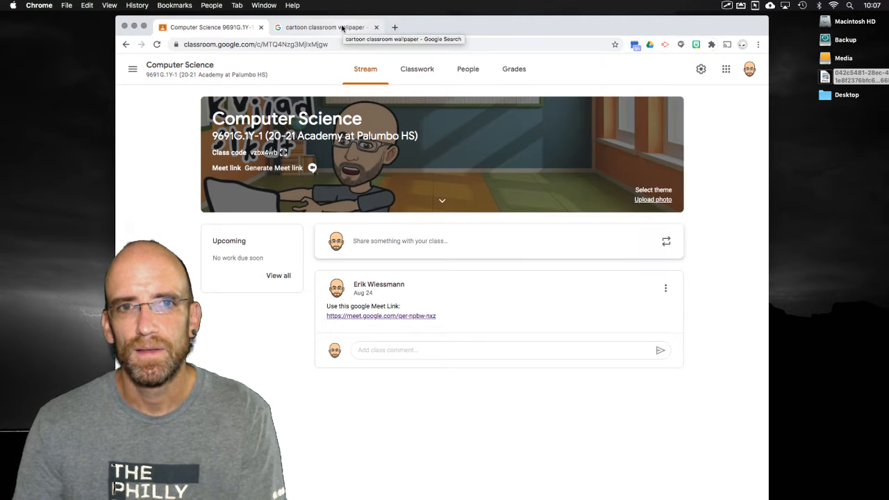
left_click(342, 28)
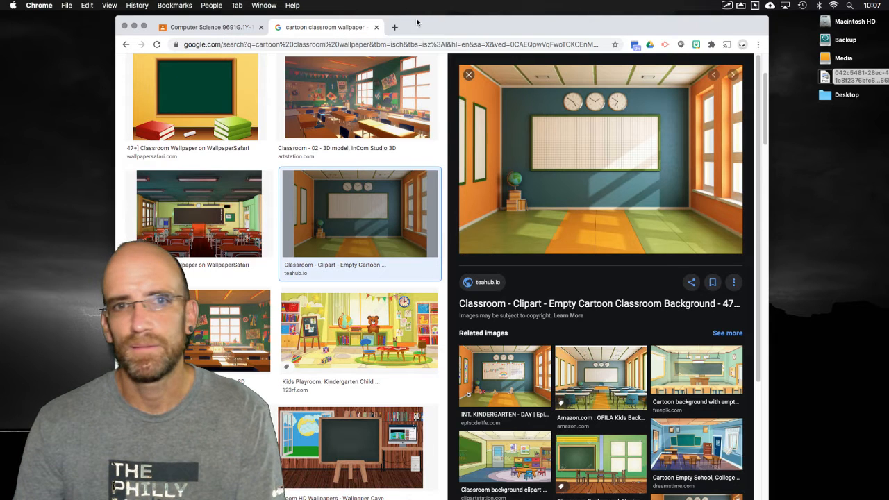
left_click(376, 28)
- Run a Google search for "classroom cartoon" in a new browser tab and show the image results
left_click(279, 27)
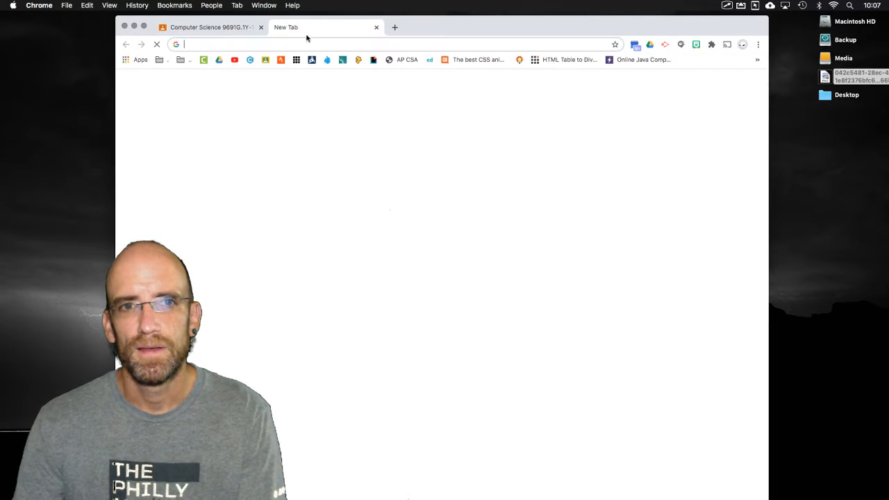
type("clas")
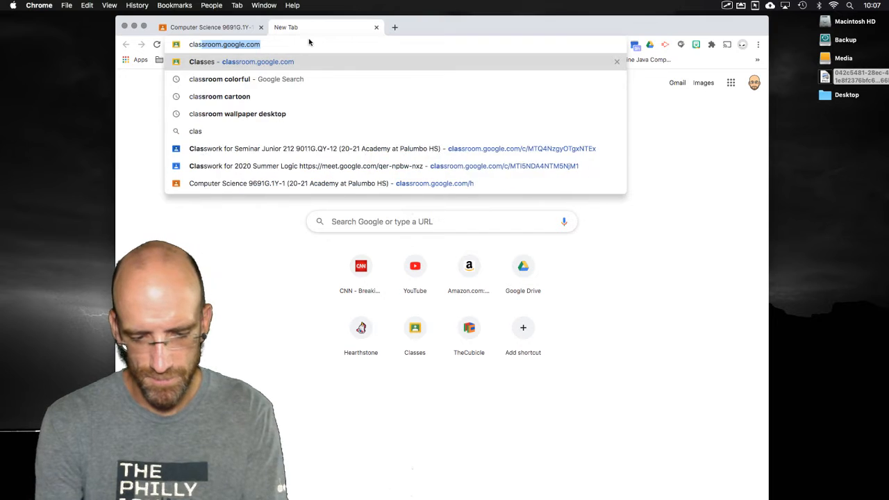
type("sroom ")
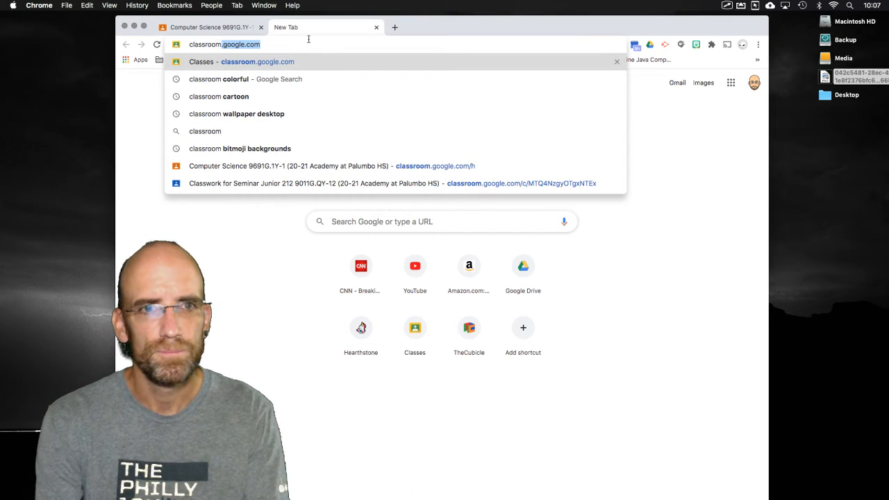
type("cartoon")
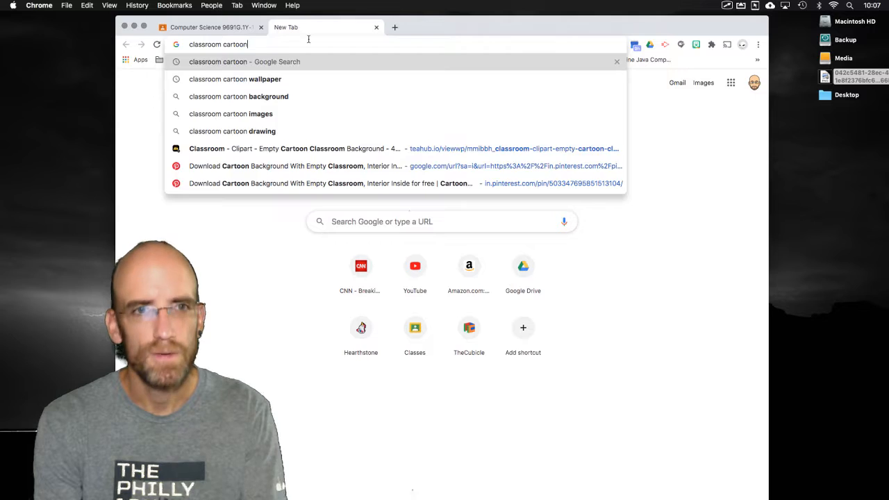
key("Return")
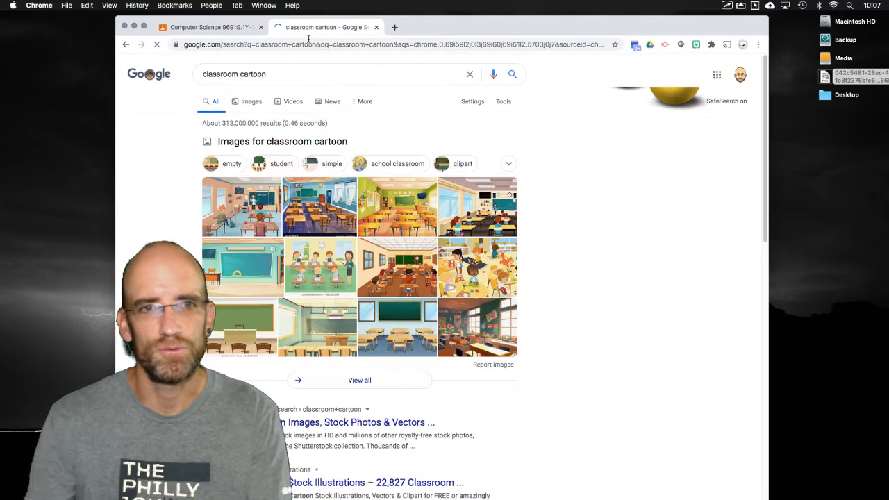
left_click(251, 103)
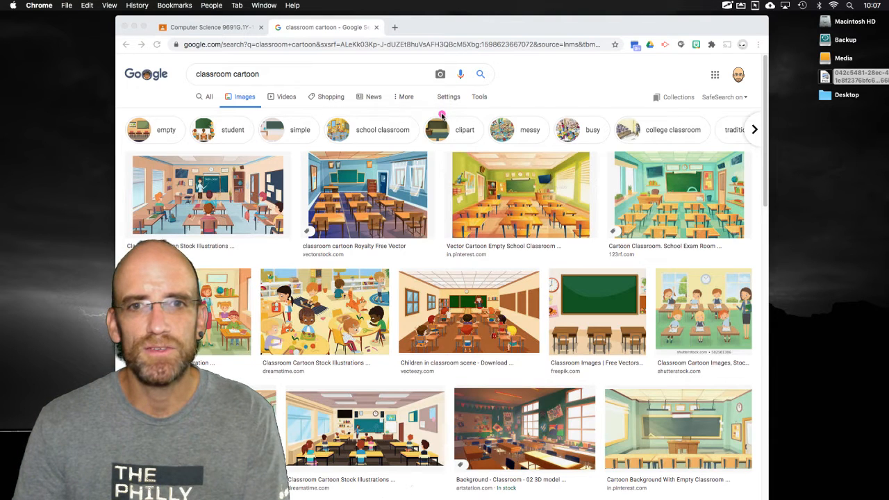
- Filter the classroom cartoon image results by size to Large
left_click_drag(479, 114, 460, 232)
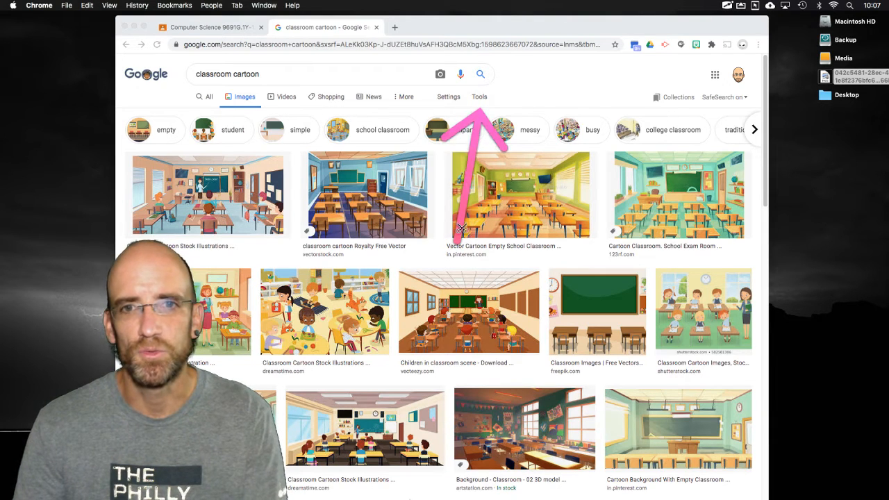
left_click(479, 97)
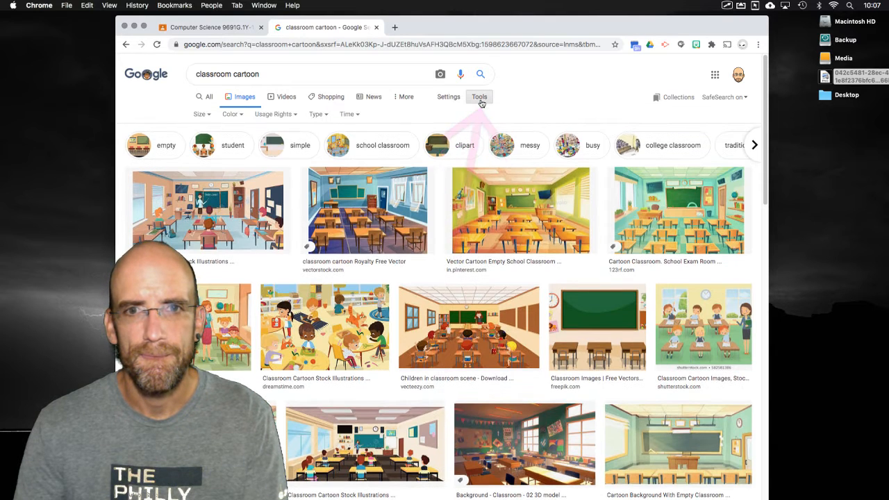
mouse_move(203, 126)
left_mouse_down()
mouse_move(217, 261)
mouse_move(205, 120)
left_mouse_up()
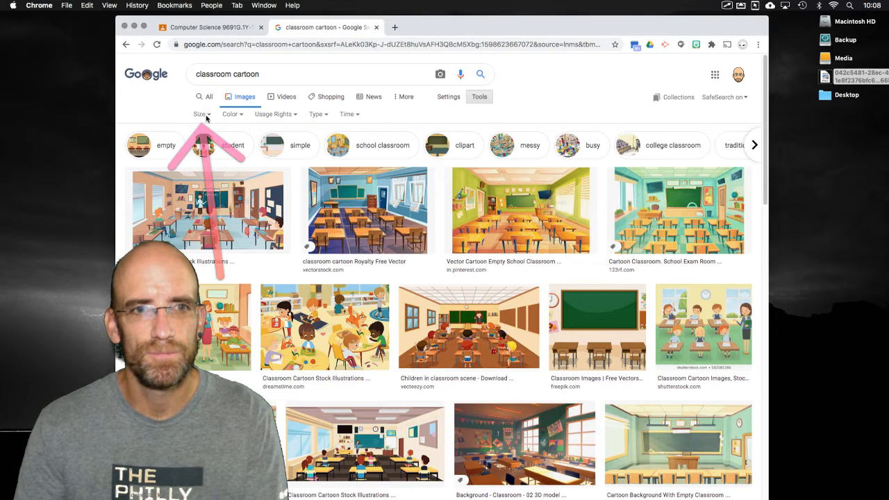
left_click(206, 115)
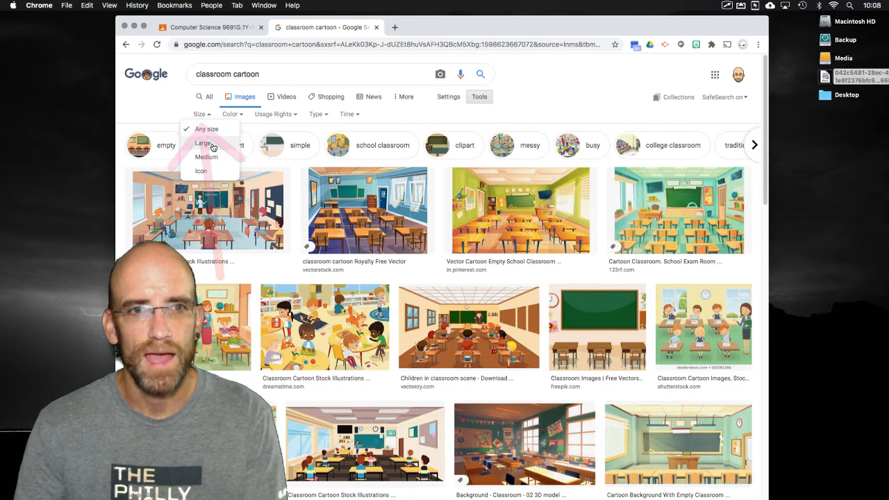
left_click(213, 147)
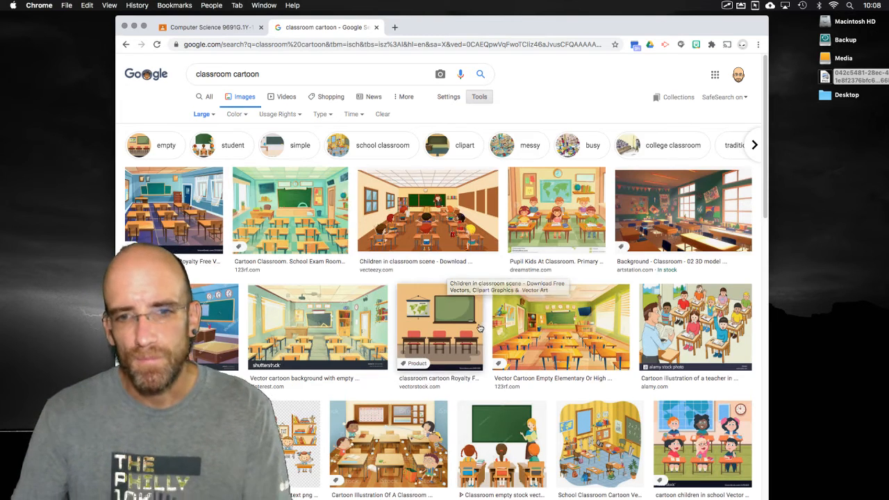
- Extend the image search query to "classroom cartoon wallpaper" and run it
left_click(271, 74)
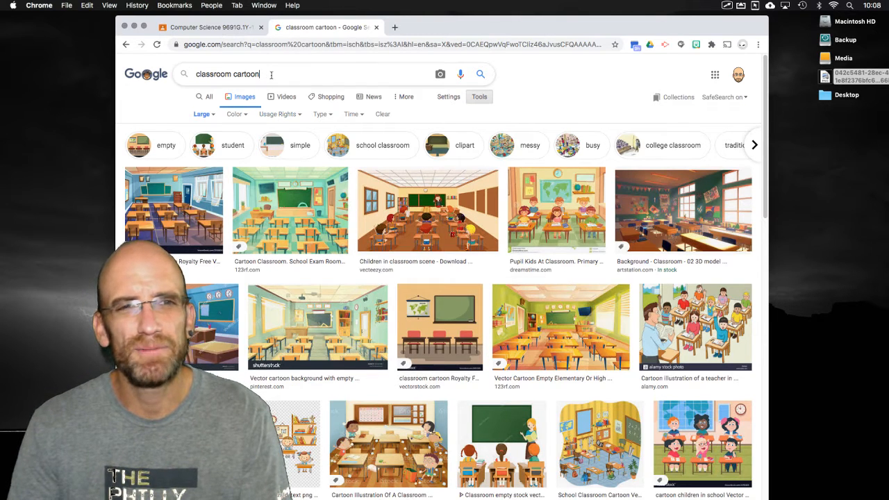
double_click(246, 75)
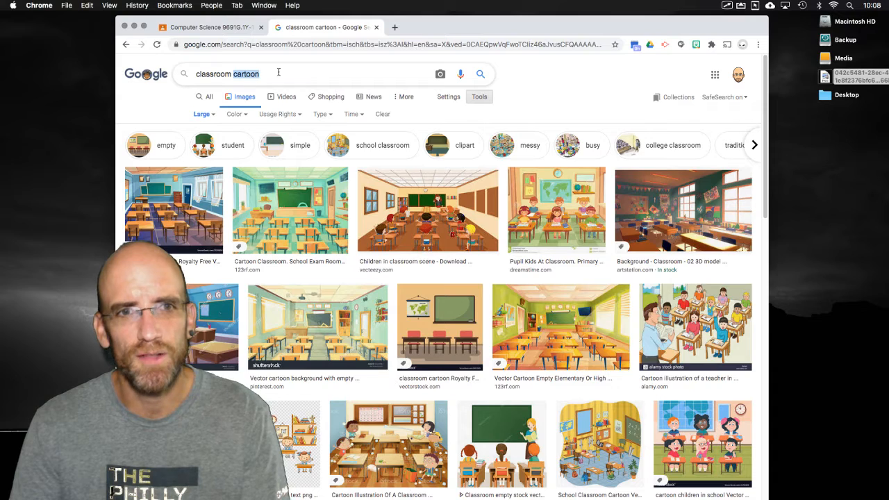
left_click(279, 74)
type("wallpaper")
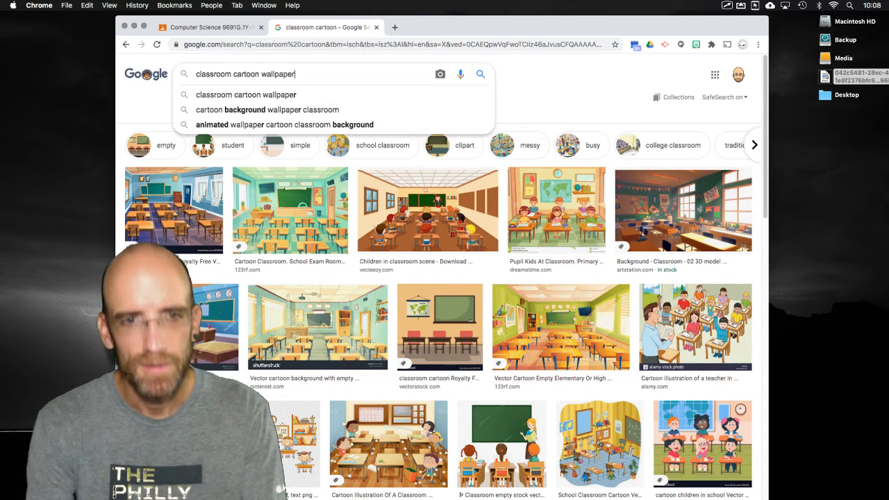
key("Return")
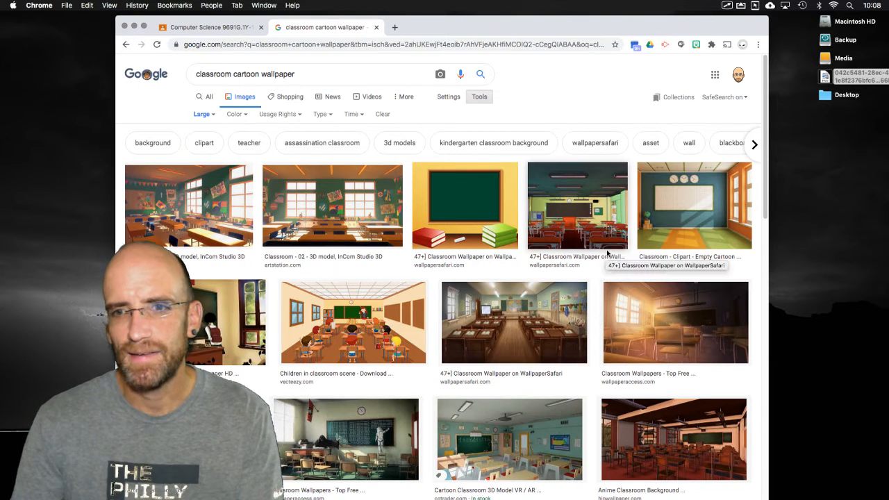
- Preview the empty cartoon classroom clipart from teahub.io and open its source page
key("super+1")
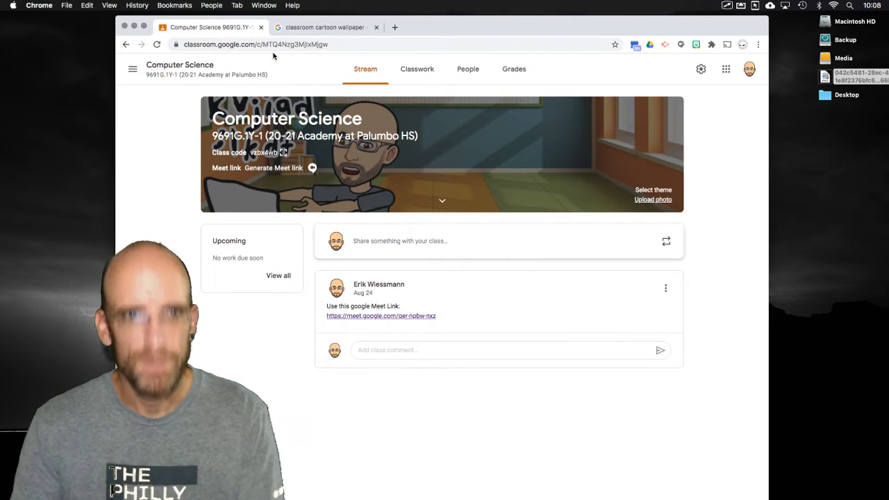
left_click(325, 27)
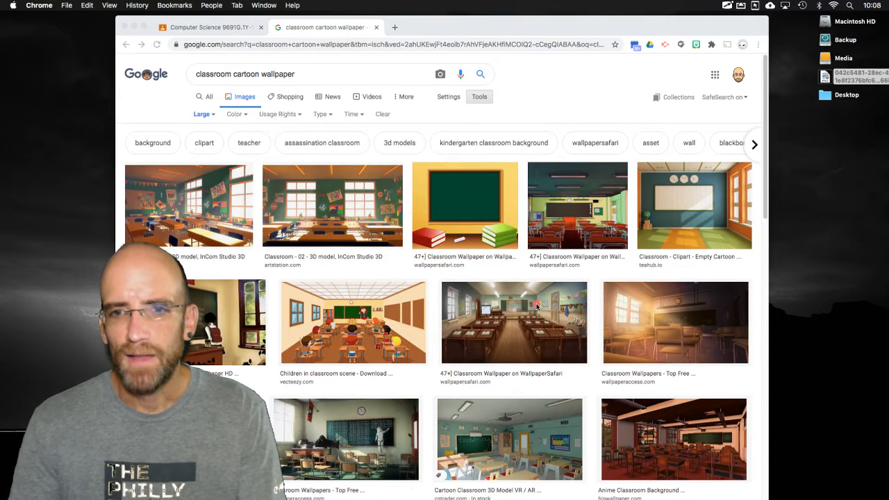
left_click_drag(637, 252, 451, 425)
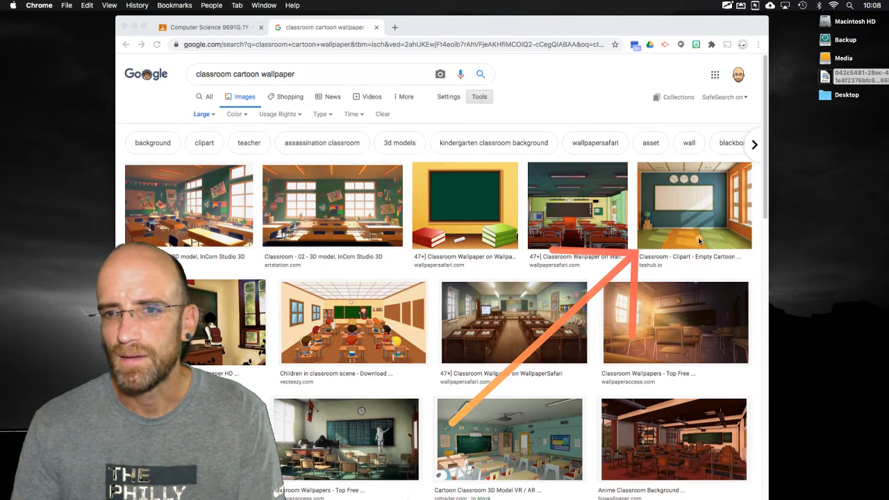
left_click(675, 201)
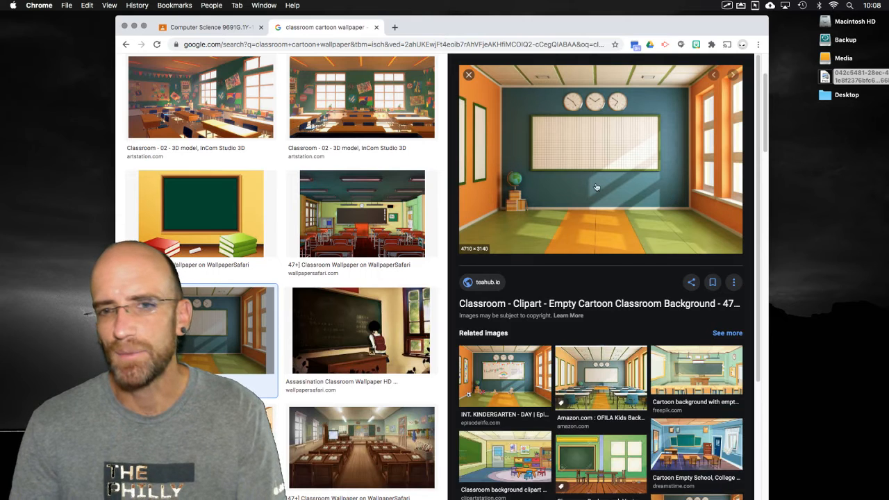
left_click(483, 257)
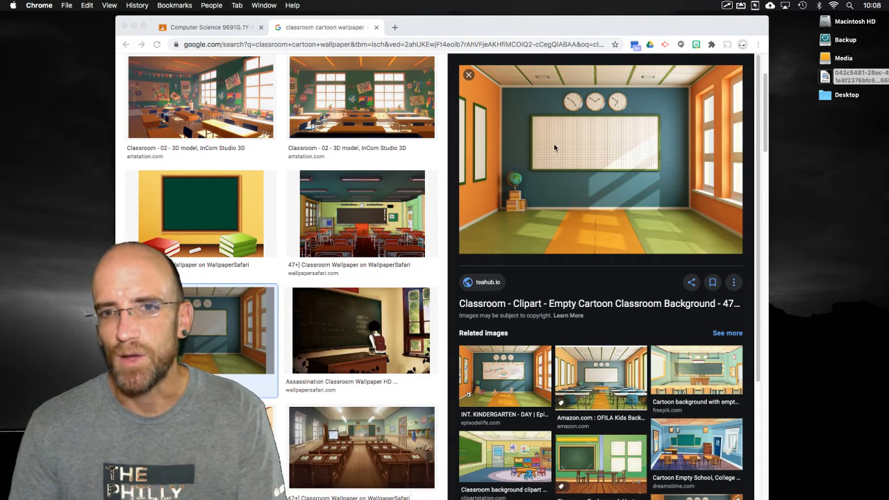
left_click(582, 145)
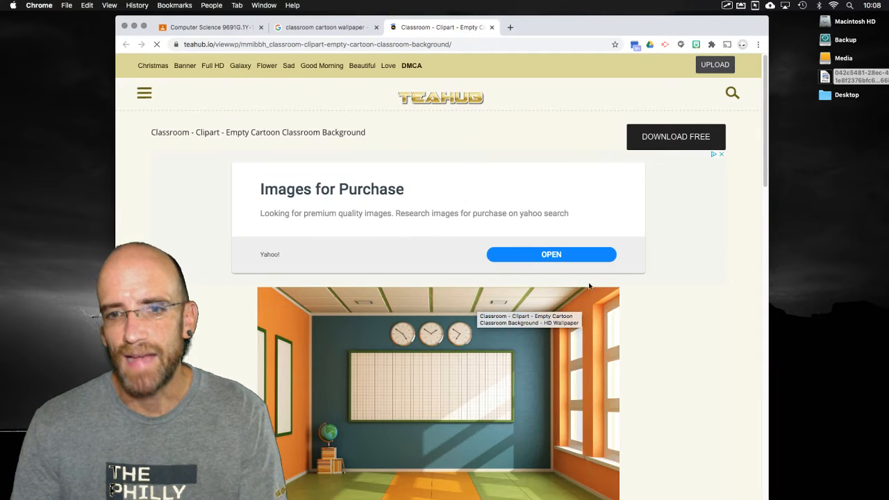
- Save the empty classroom image from the teahub.io page to the desktop and close that page
left_click_drag(764, 143, 764, 180)
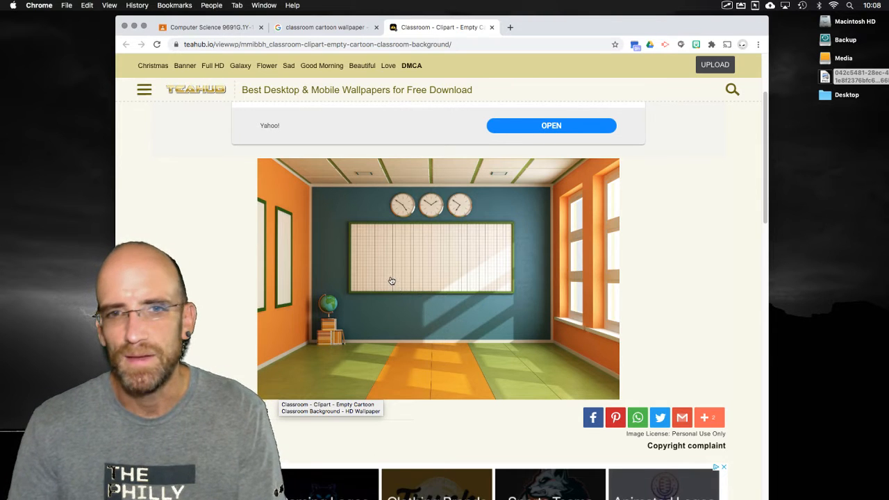
left_click_drag(391, 276, 831, 168)
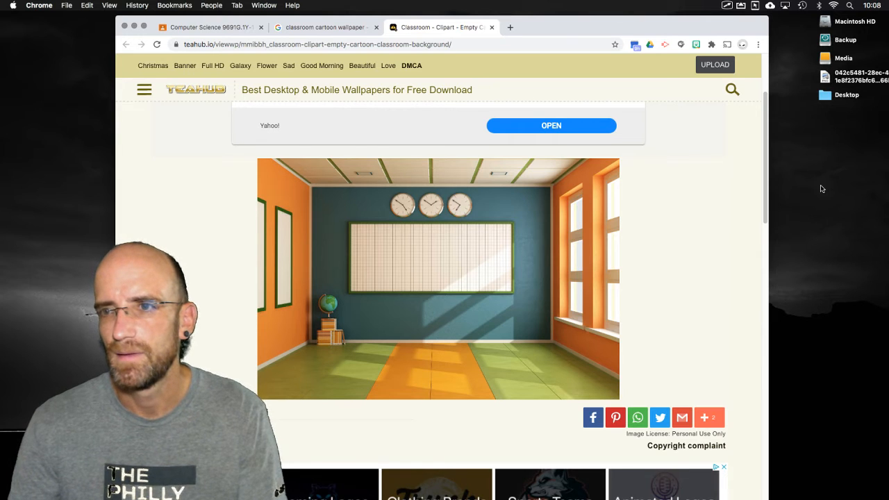
key("super+Tab")
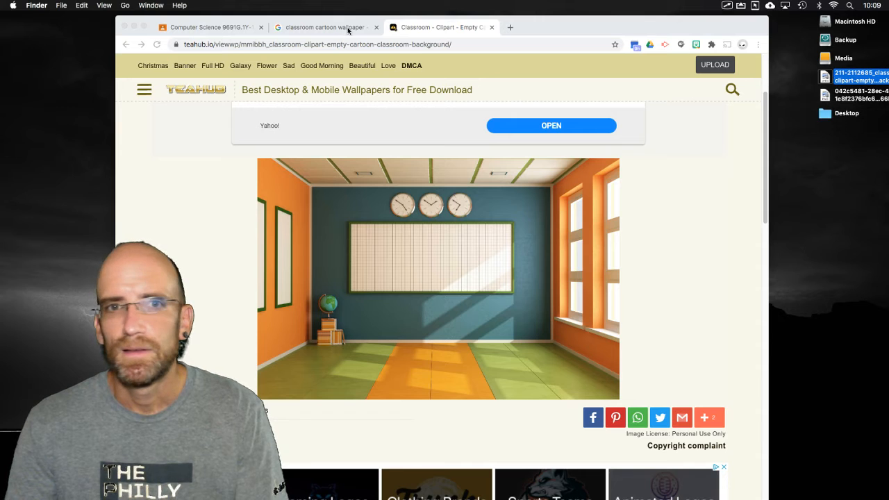
left_click(485, 27)
left_click(492, 27)
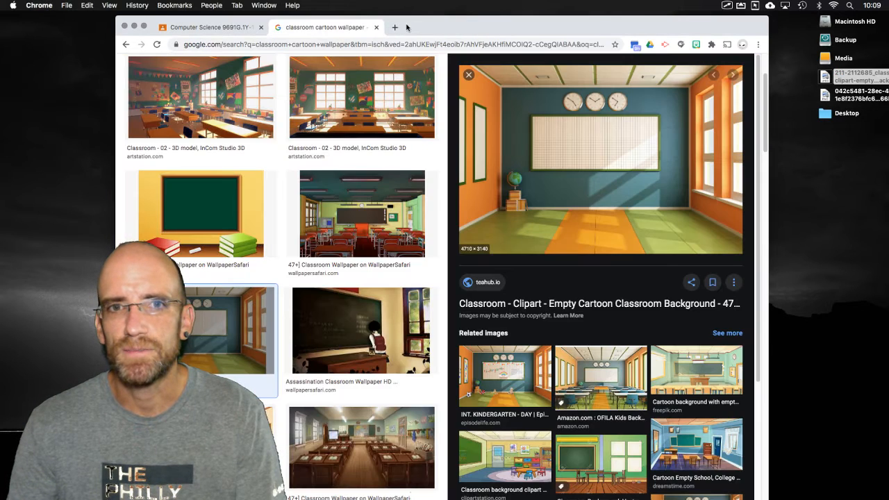
- Close the image search page, open the saved classroom background and Bitmoji image in Preview, and place the Bitmoji window beside the whiteboard
left_click(376, 27)
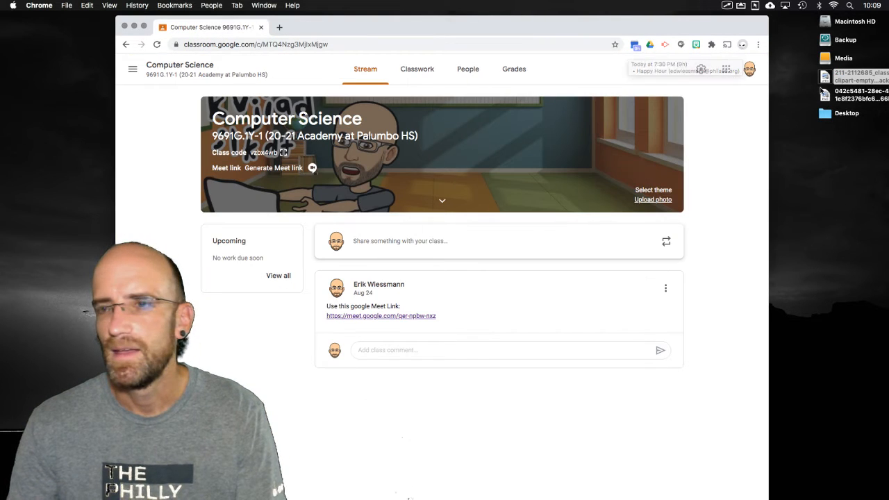
key("super+Tab")
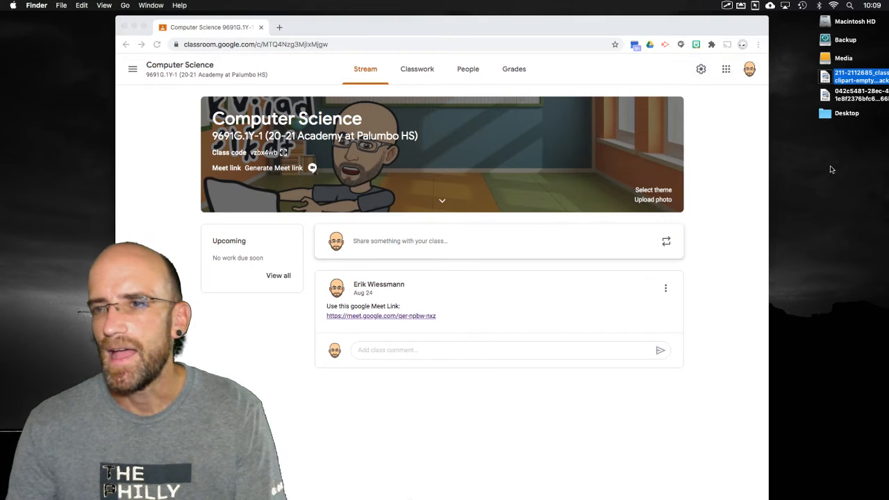
double_click(825, 77)
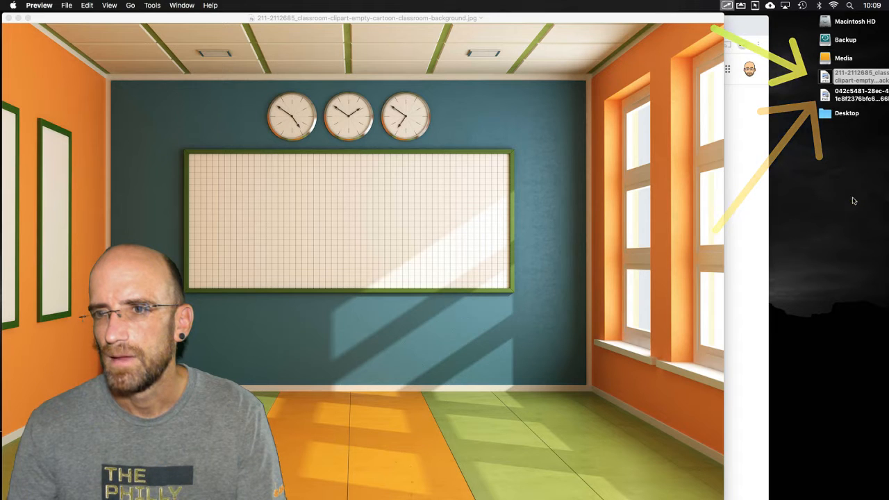
double_click(825, 96)
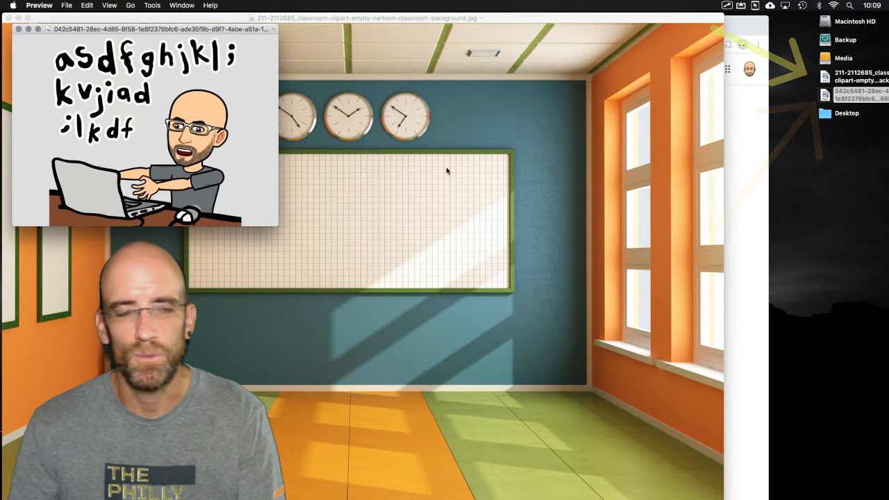
left_click_drag(177, 29, 608, 95)
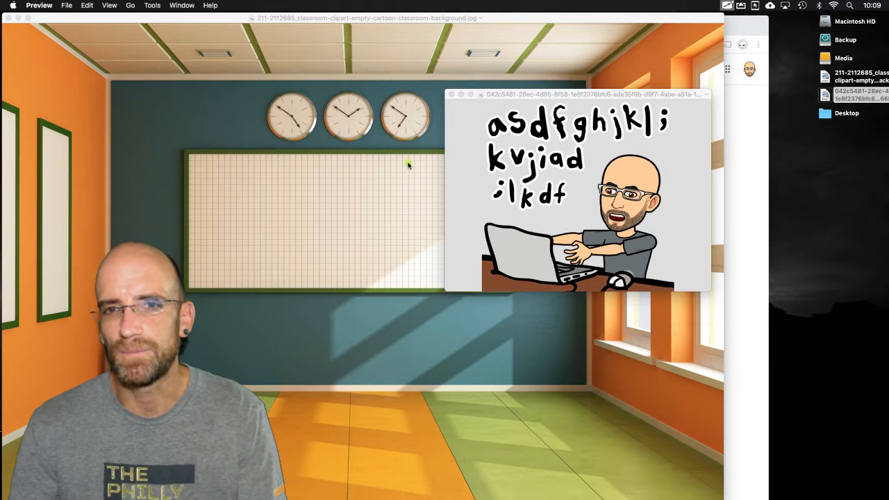
left_click_drag(472, 126, 281, 194)
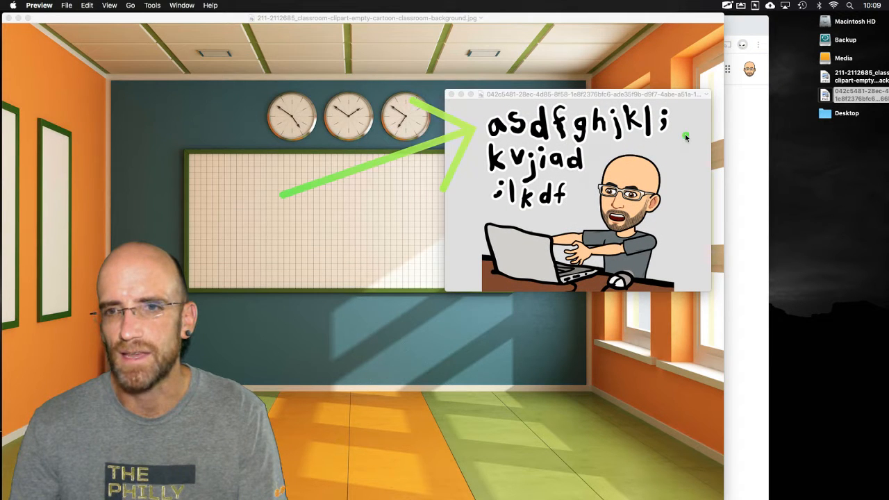
left_click_drag(676, 128, 837, 182)
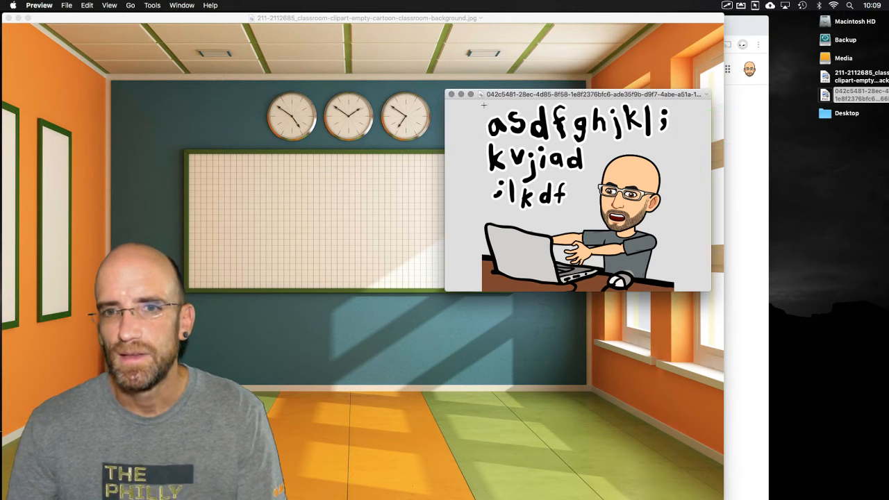
- Delete all the handwritten lettering above the Bitmoji figure and save the image
left_click_drag(480, 213, 580, 93)
key("BackSpace")
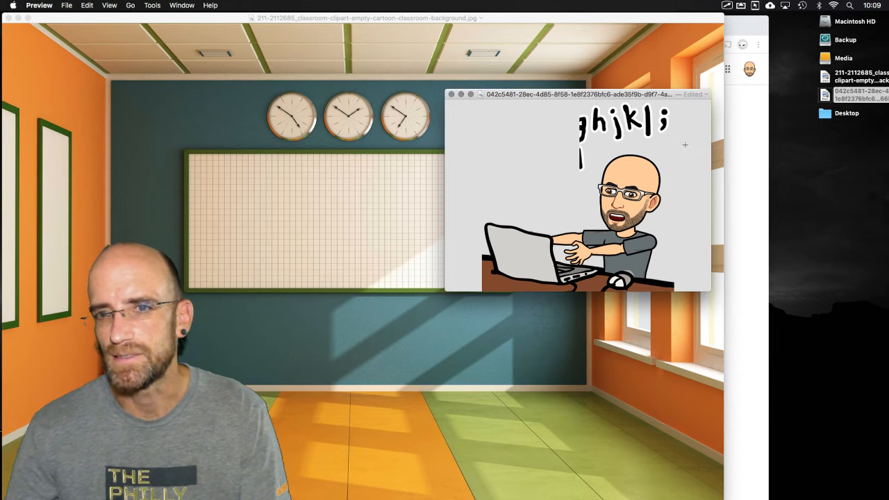
left_click_drag(688, 146, 515, 102)
key("BackSpace")
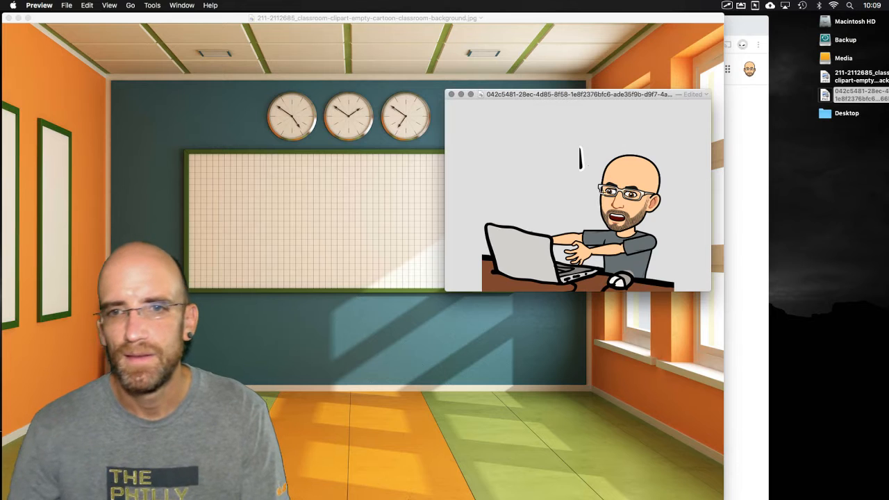
mouse_move(568, 124)
left_mouse_down()
mouse_move(579, 172)
mouse_move(590, 177)
left_mouse_up()
key("BackSpace")
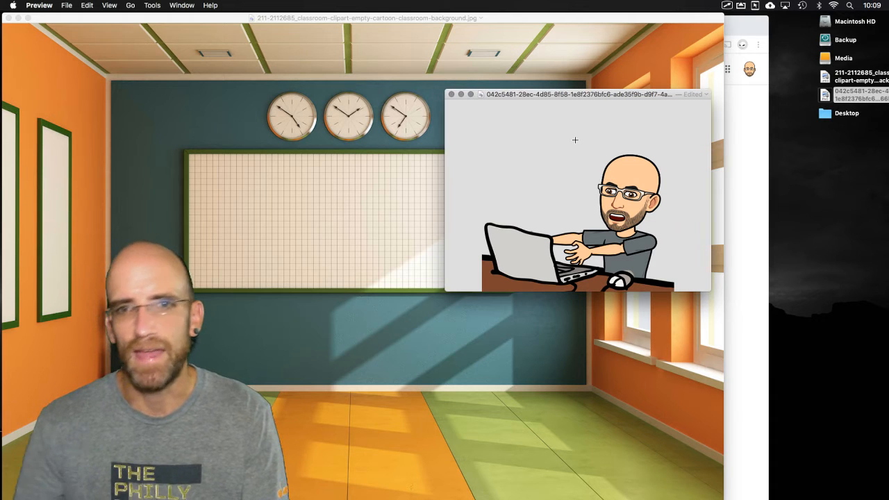
left_click(64, 5)
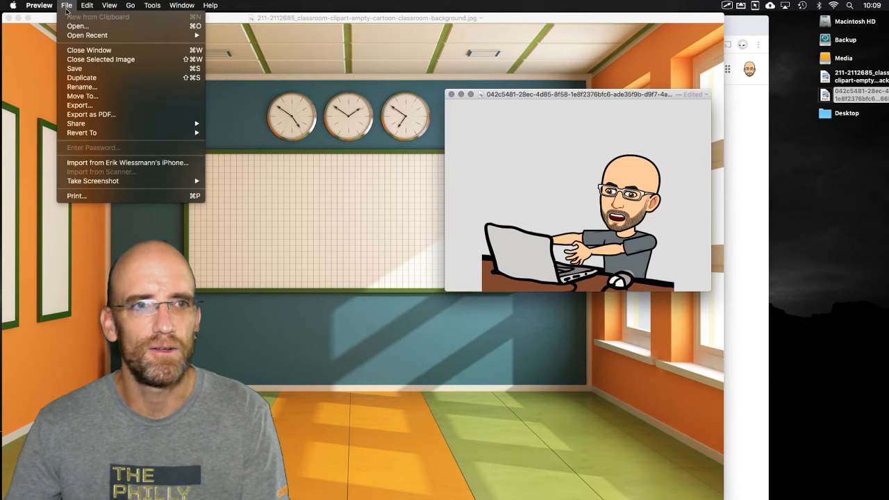
left_click(80, 66)
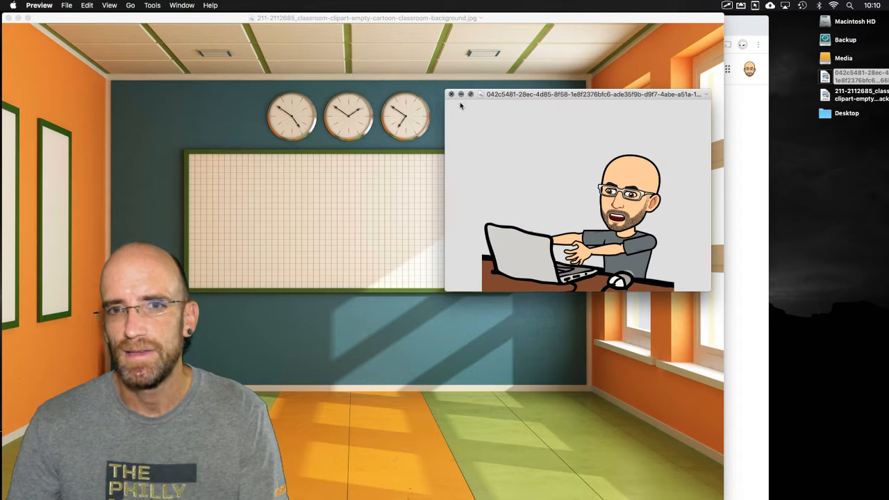
- Select and copy the entire Bitmoji image, and move its window clear of the classroom background
left_click(86, 5)
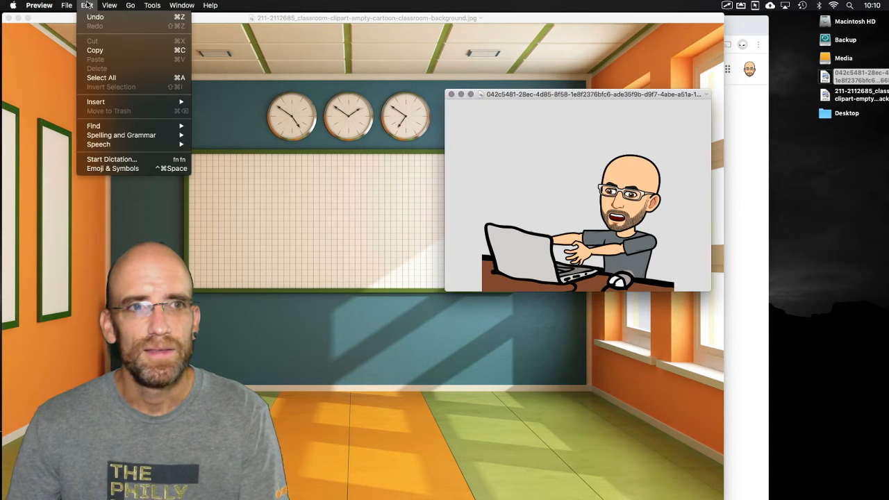
left_click(116, 78)
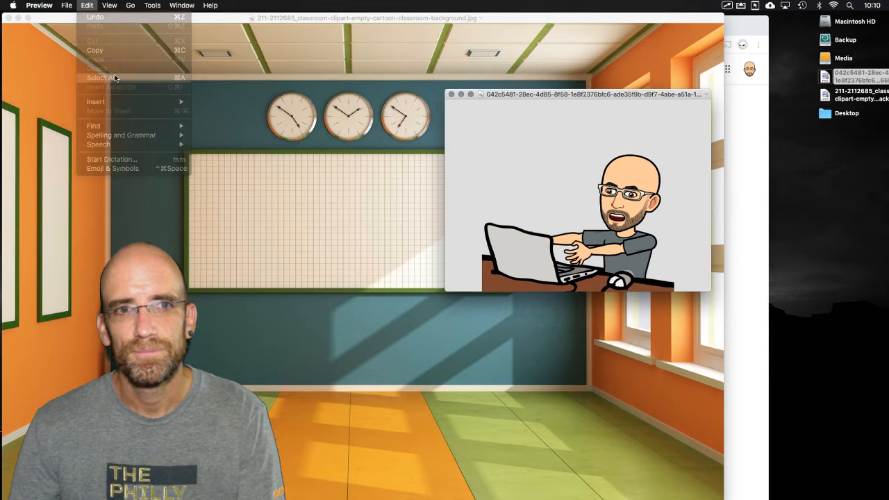
left_click(84, 5)
left_click(104, 51)
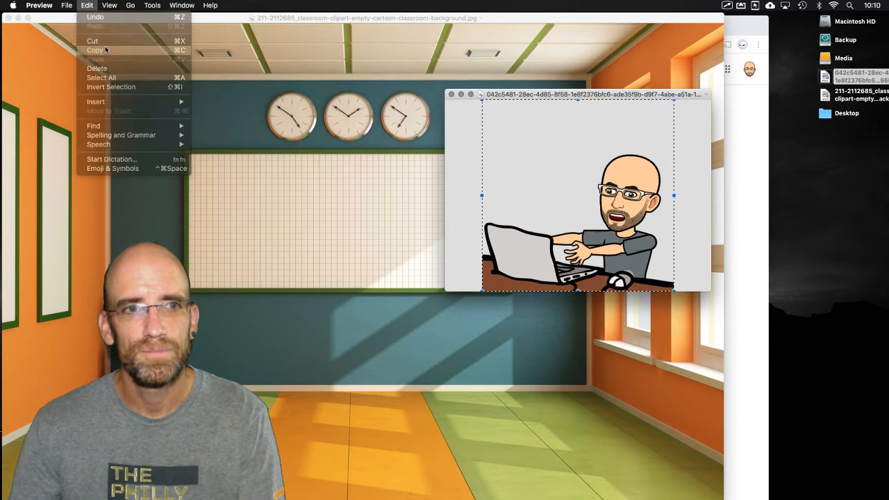
left_click_drag(539, 98, 736, 139)
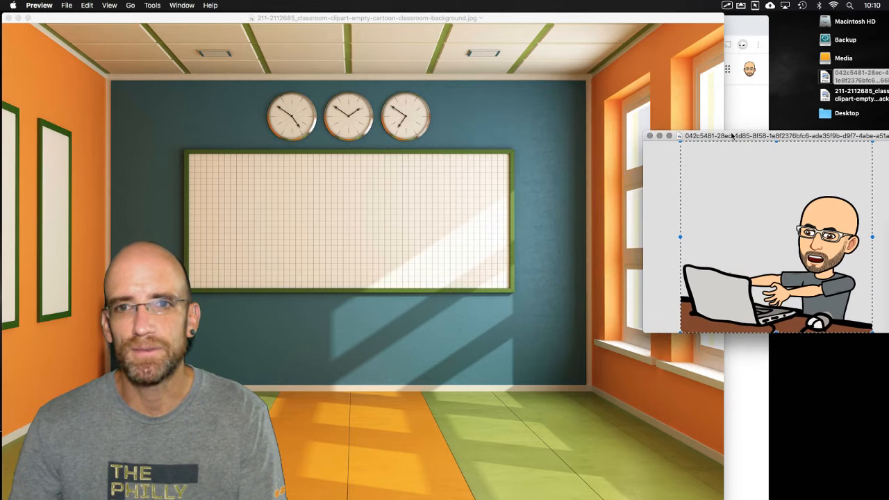
- Paste the Bitmoji into the classroom background, enlarge it, and move it over the lower edge of the whiteboard
left_click(519, 21)
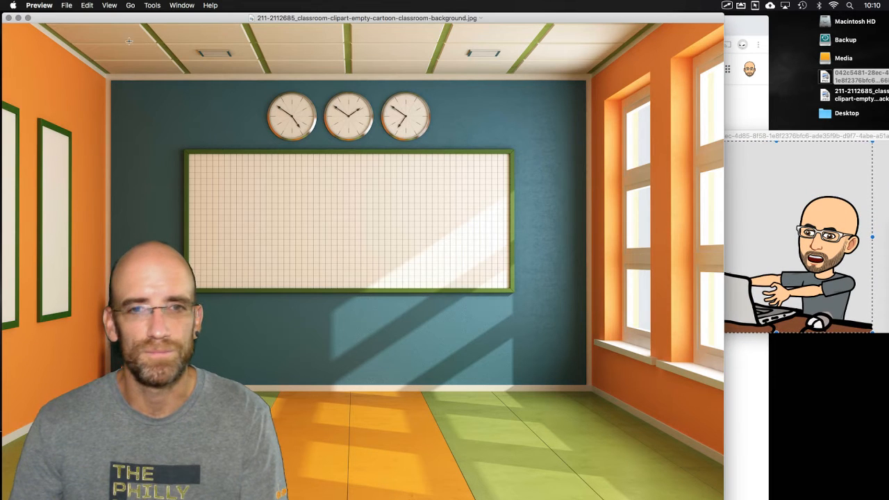
left_click(87, 5)
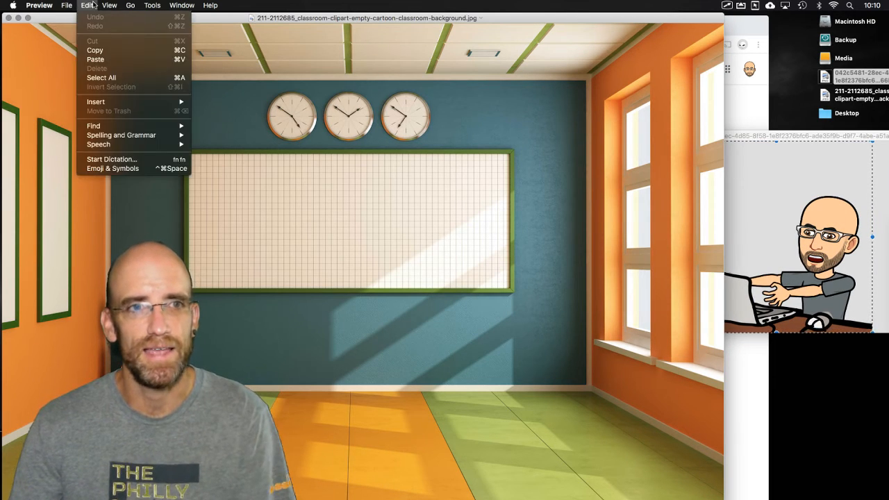
left_click(115, 61)
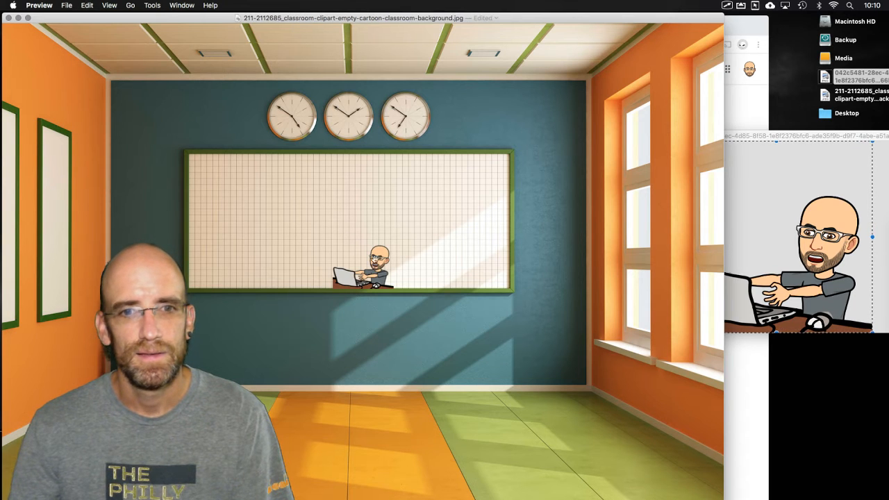
left_click_drag(396, 290, 423, 351)
left_click_drag(385, 320, 338, 276)
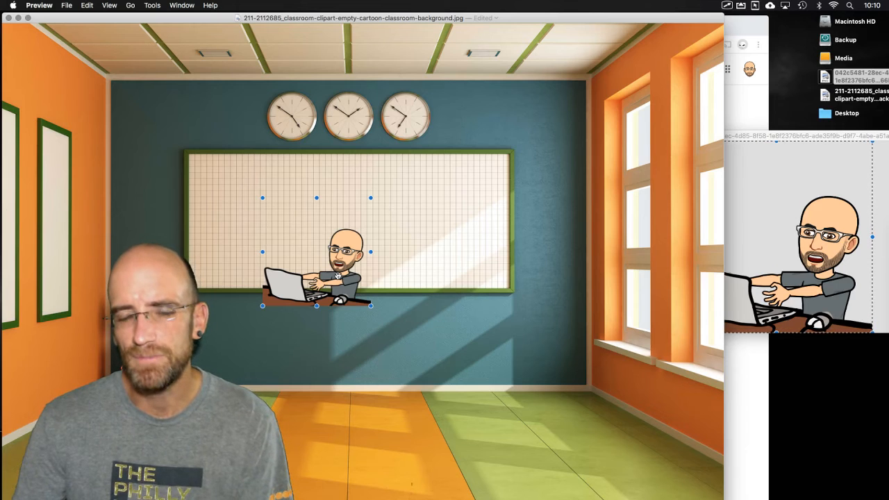
- Switch to the Google Classroom page in Chrome and examine where the figure and the empty area sit in the current header
left_click(740, 105)
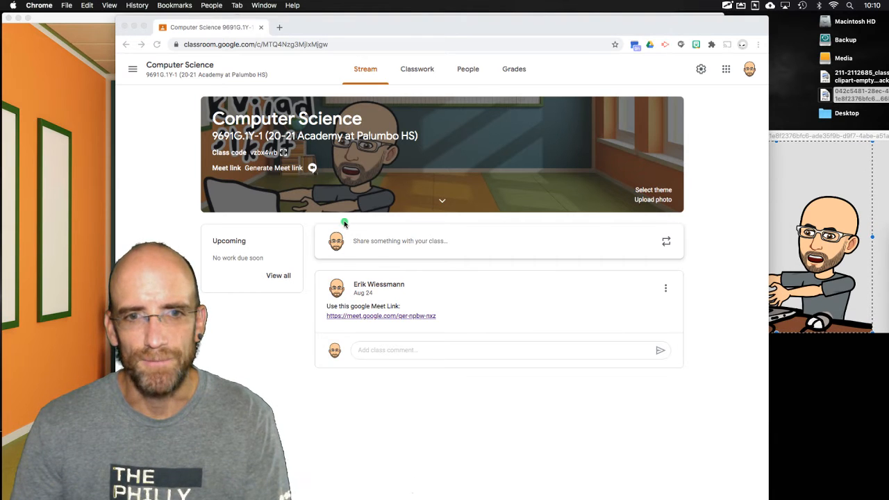
left_click_drag(344, 221, 316, 403)
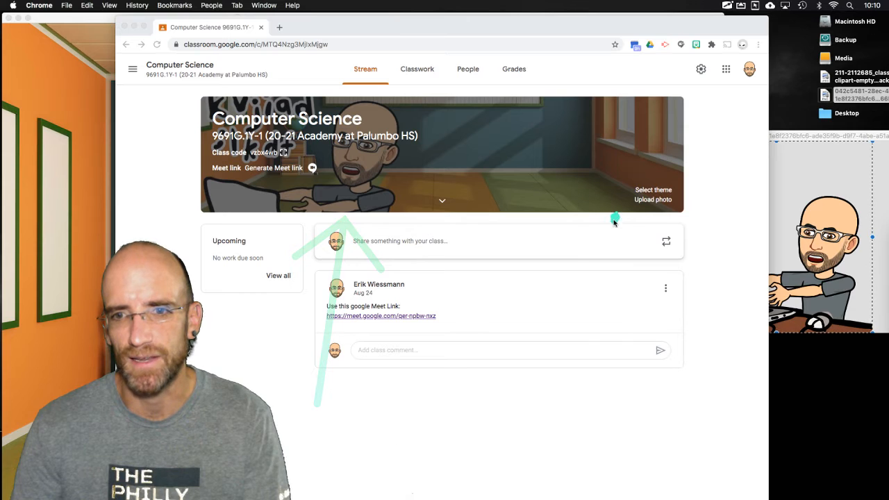
left_click_drag(616, 215, 595, 405)
left_click_drag(614, 117, 598, 41)
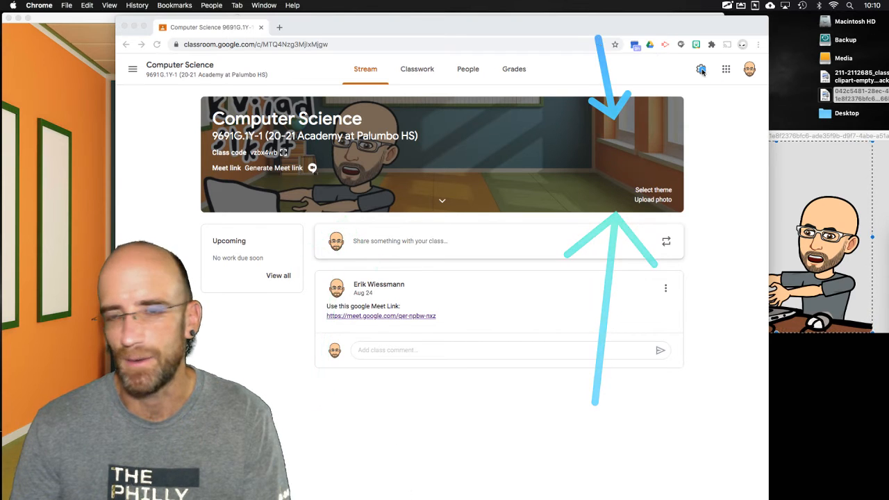
- Return to Preview, delete the pasted Bitmoji from the classroom background, and bring the Bitmoji image window back over it
left_click(62, 211)
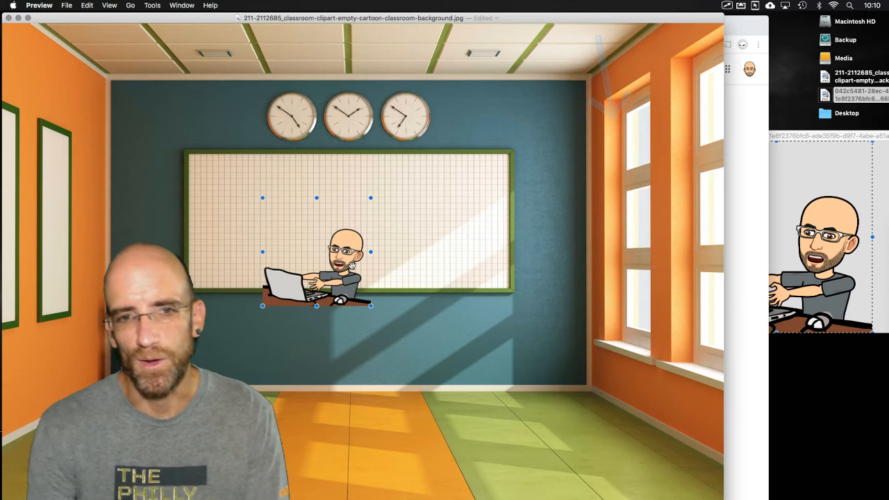
key("Delete")
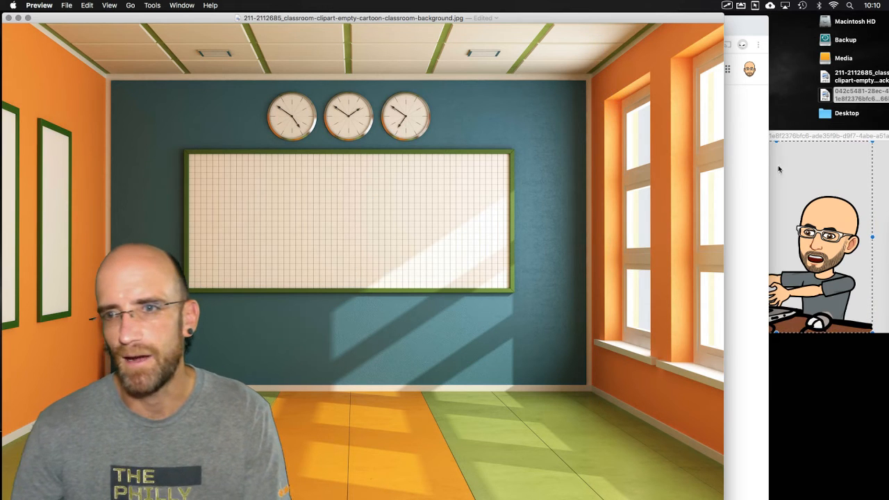
left_click(807, 147)
left_click_drag(806, 147, 650, 109)
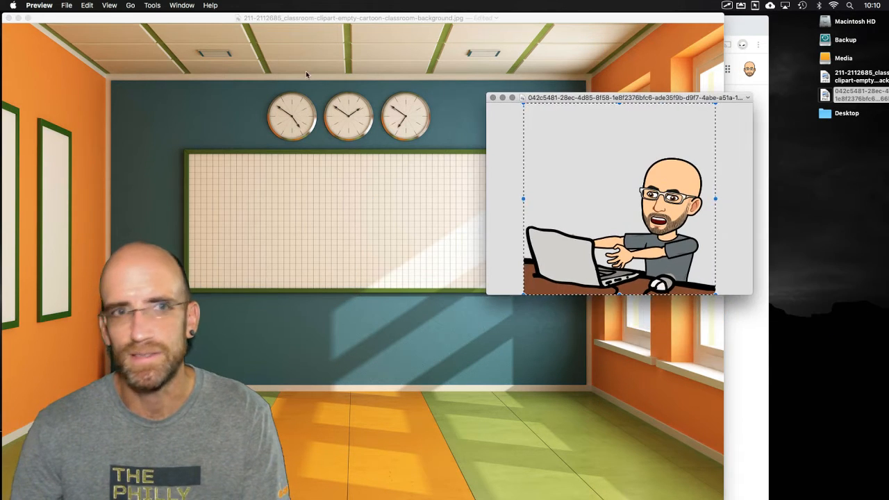
- Try rotating the Bitmoji image to the right, and return it to its upright orientation
left_click(153, 5)
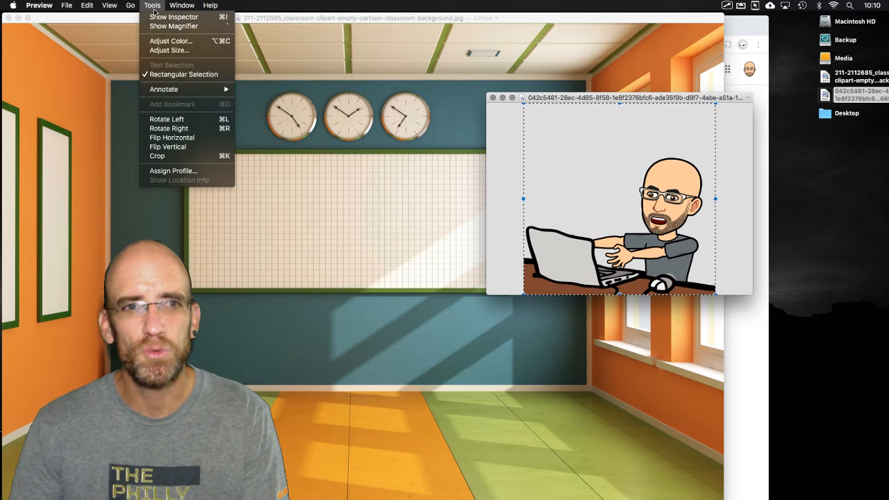
left_click(169, 129)
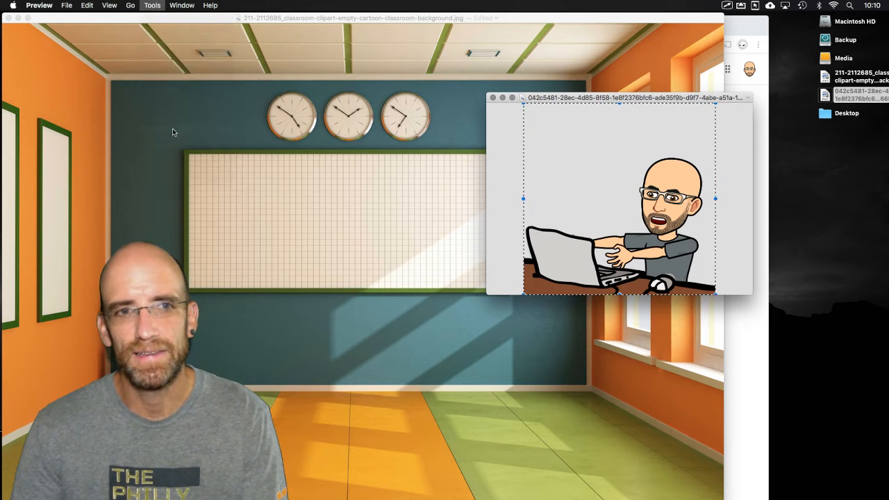
left_click(152, 5)
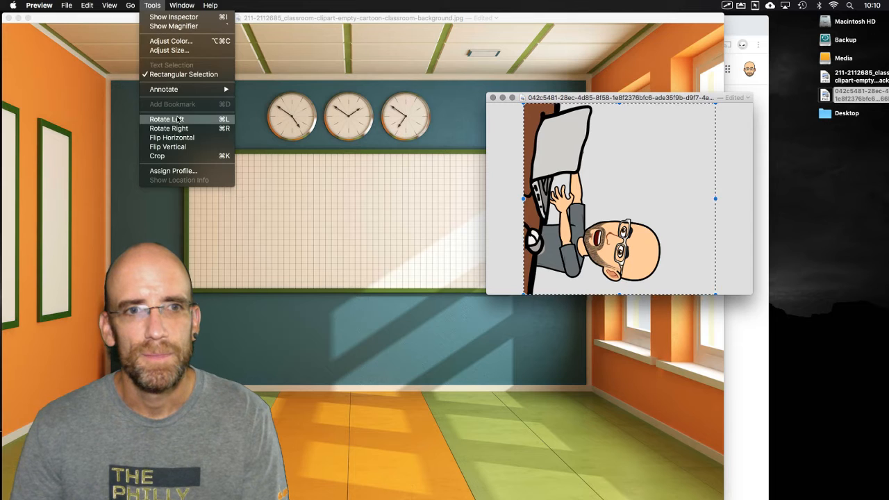
left_click(164, 14)
- Mirror the Bitmoji image horizontally, using a second vertical flip to reverse the first one and keep the figure upright
left_click(155, 6)
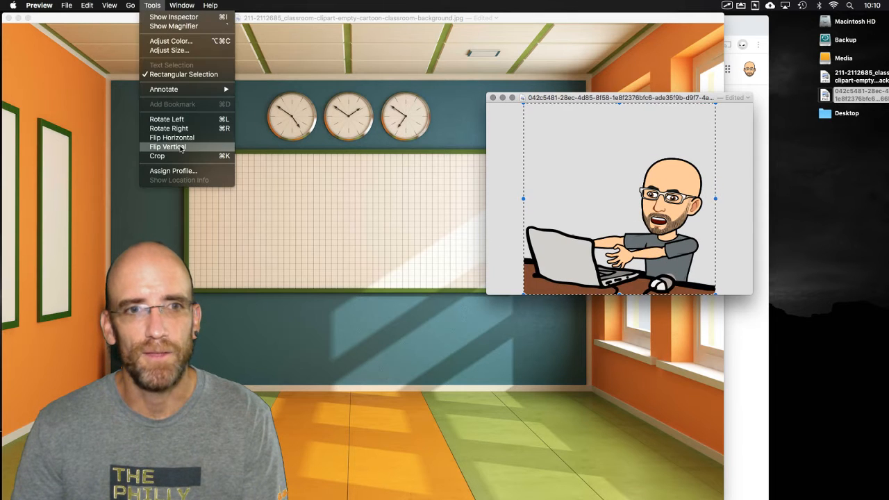
left_click(179, 147)
left_click(152, 5)
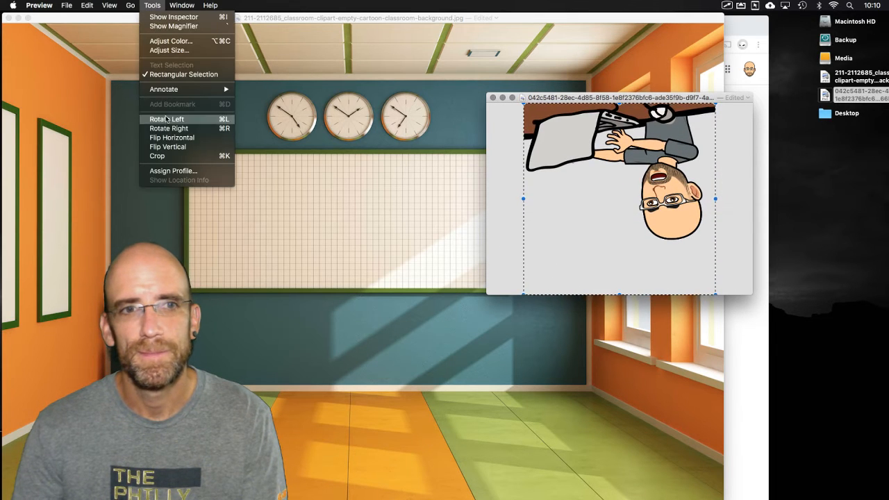
left_click(175, 138)
left_click(159, 5)
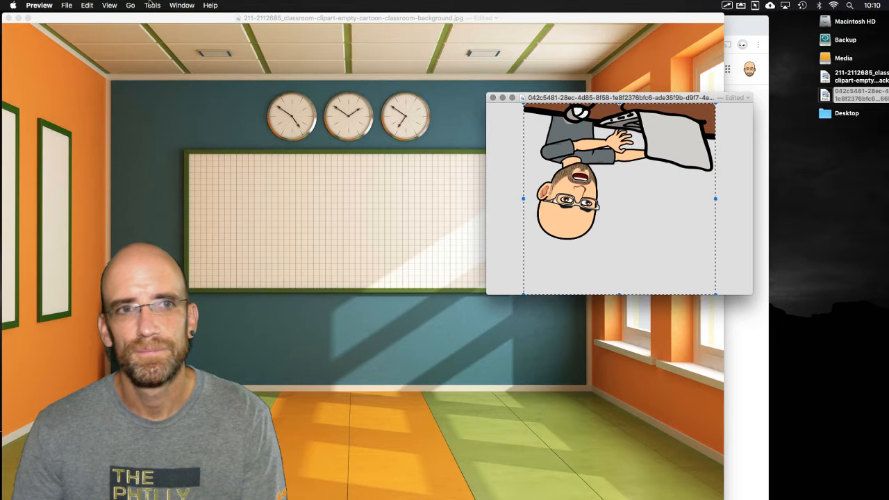
left_click(174, 147)
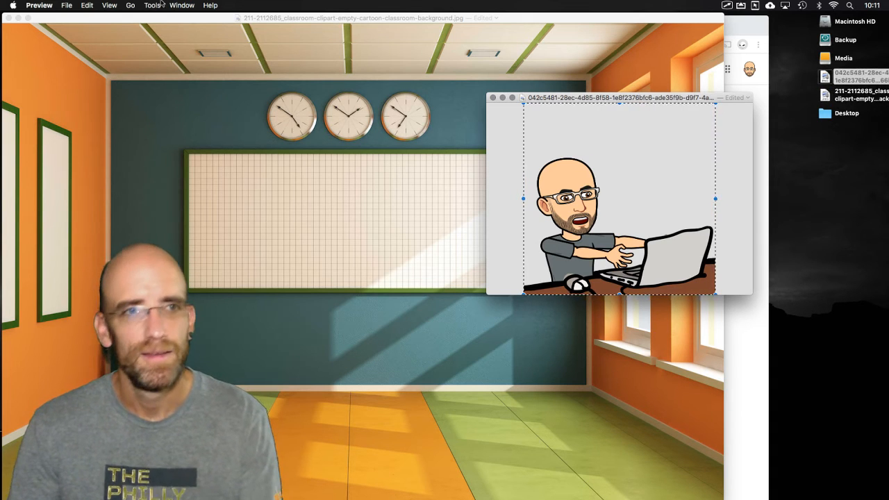
- Copy the mirrored Bitmoji from its image window and paste it into the classroom background image
left_click(87, 5)
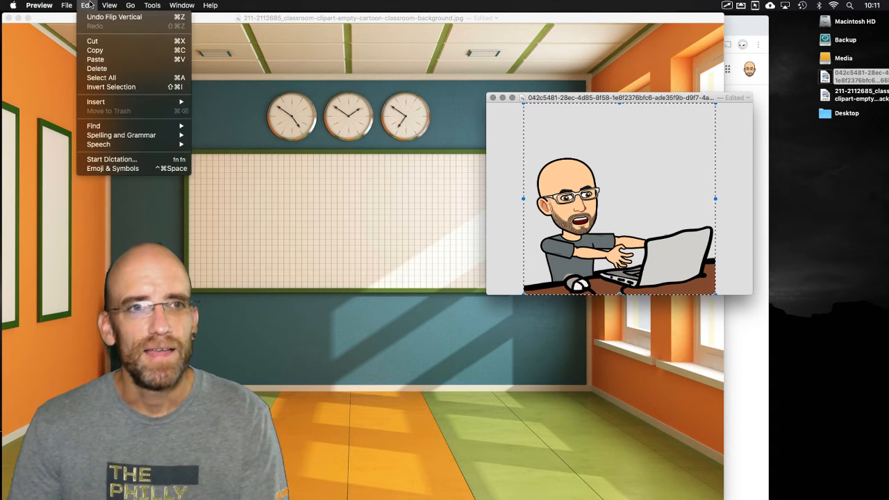
left_click(114, 63)
left_click(267, 19)
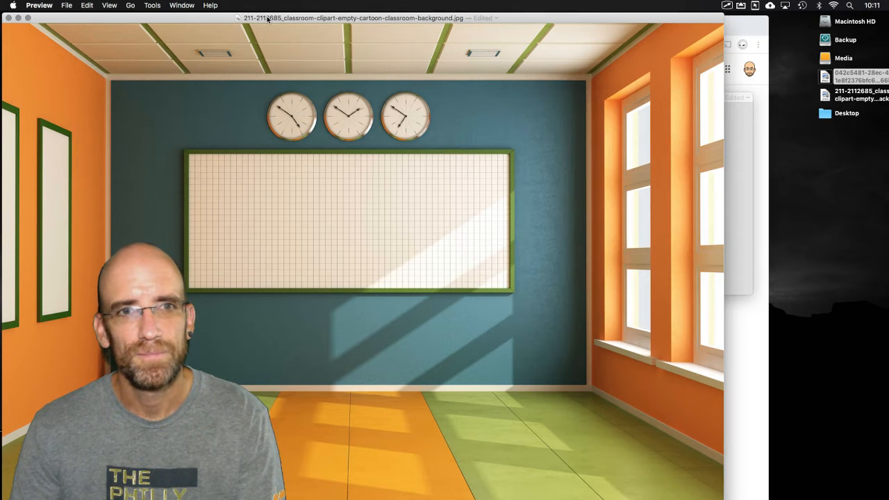
key("super+v")
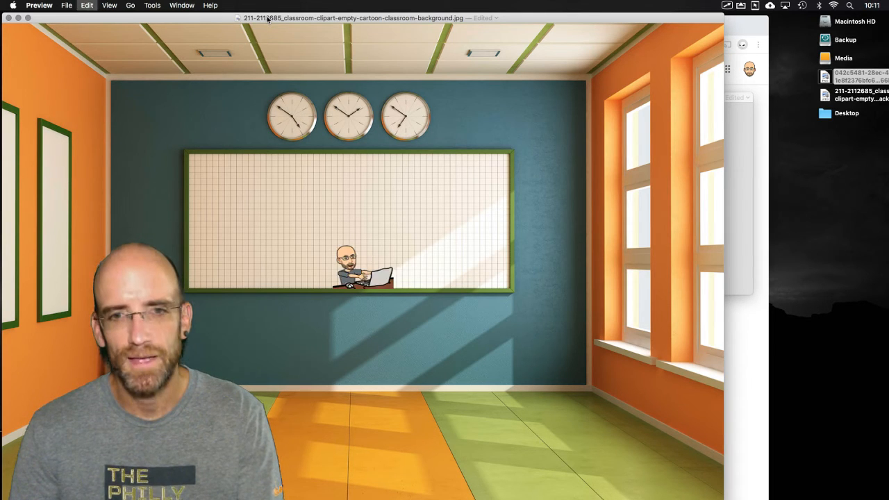
- Enlarge the pasted Bitmoji to roughly twice its size and place it beside the whiteboard, overlapping the blue wall and the windows
left_click(391, 279)
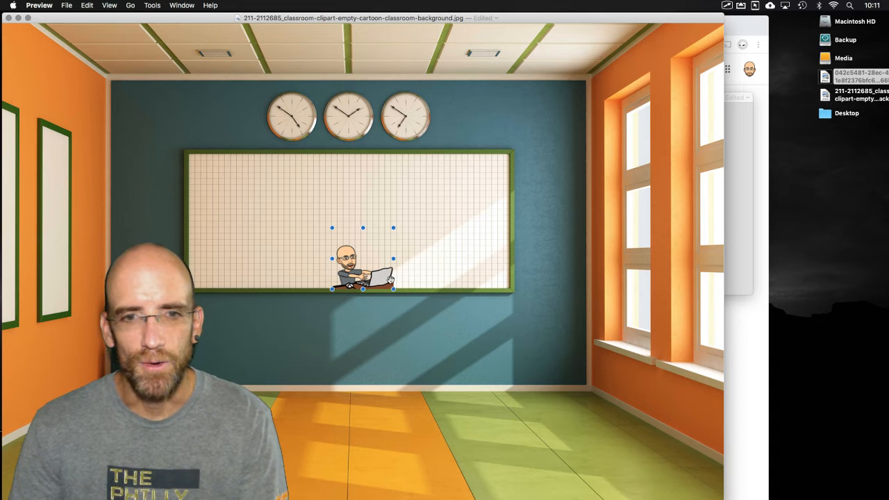
left_click_drag(393, 289, 447, 345)
left_click_drag(418, 319, 660, 334)
left_click_drag(592, 306, 589, 293)
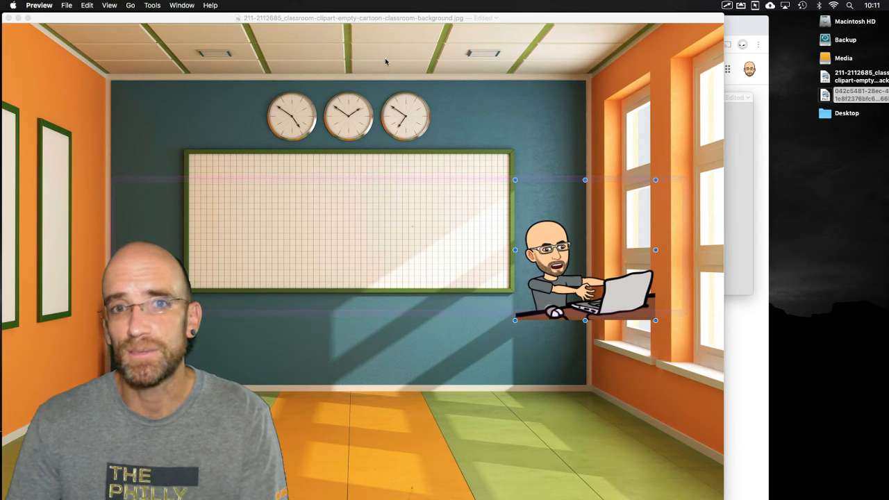
- Save the edited classroom background, and close both the background window and the Bitmoji image window
left_click(389, 17)
left_click(67, 5)
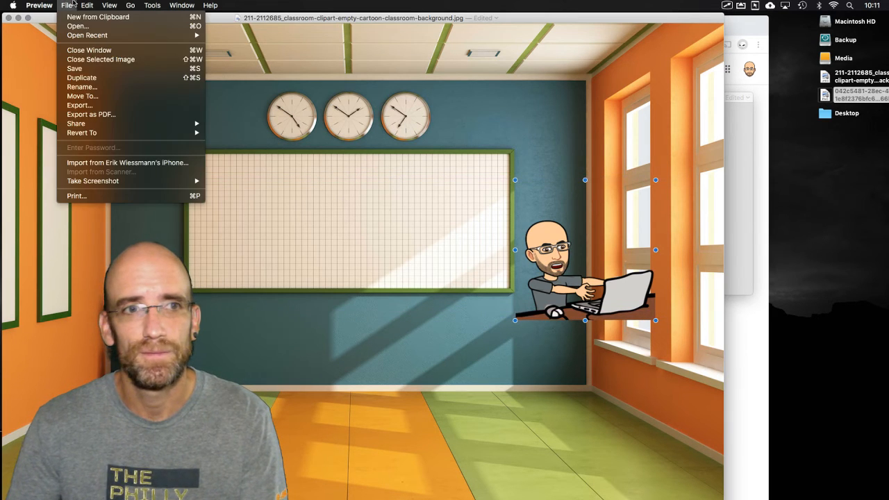
left_click(417, 98)
key("super+s")
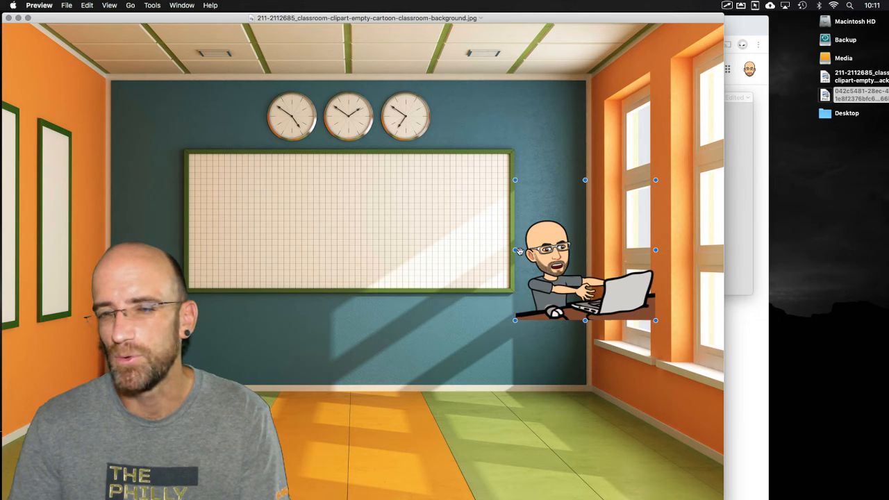
left_click(8, 17)
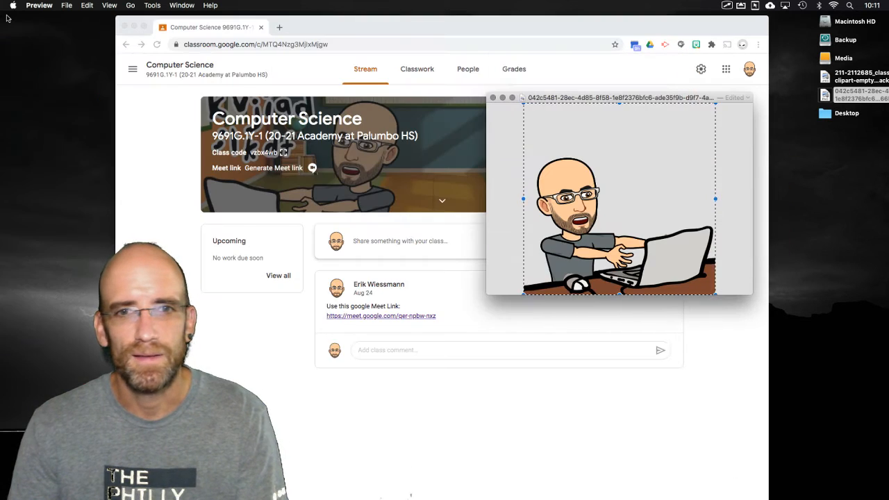
left_click(493, 98)
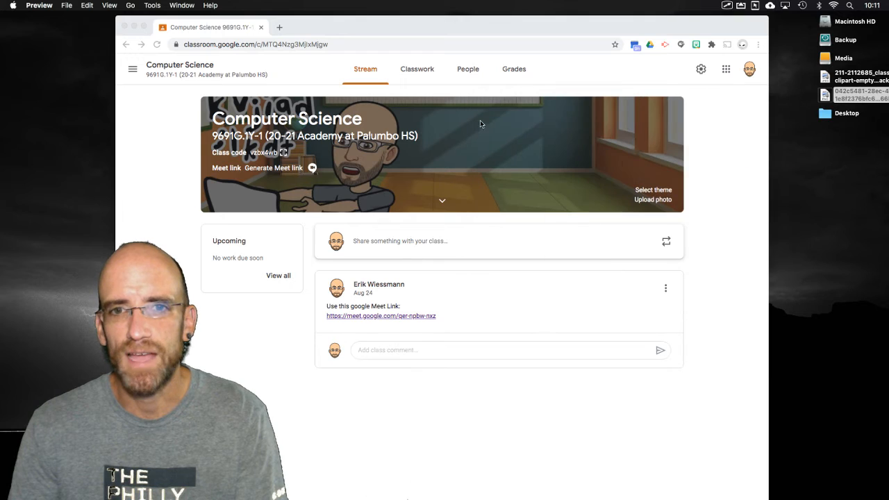
- Switch to the Google Classroom page in Chrome, mark the header's Upload photo option with an arrow, and open the photo upload gallery
left_click(736, 193)
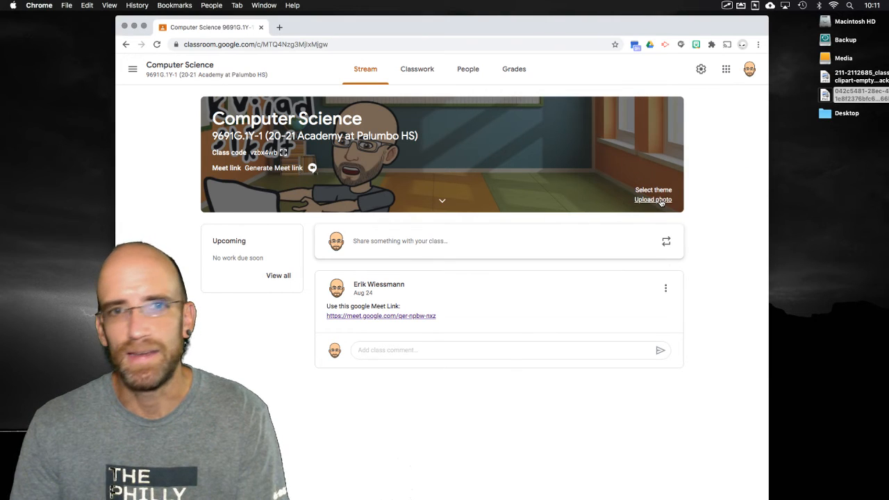
left_click(653, 199)
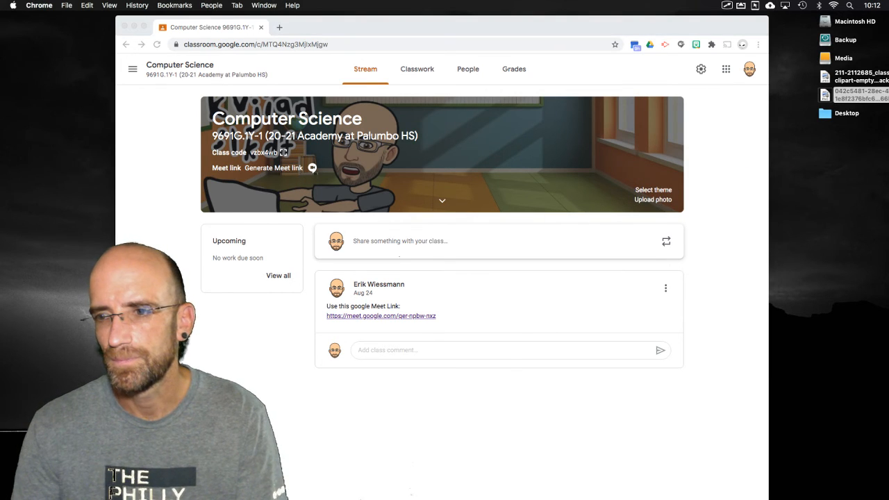
left_click_drag(641, 215, 605, 381)
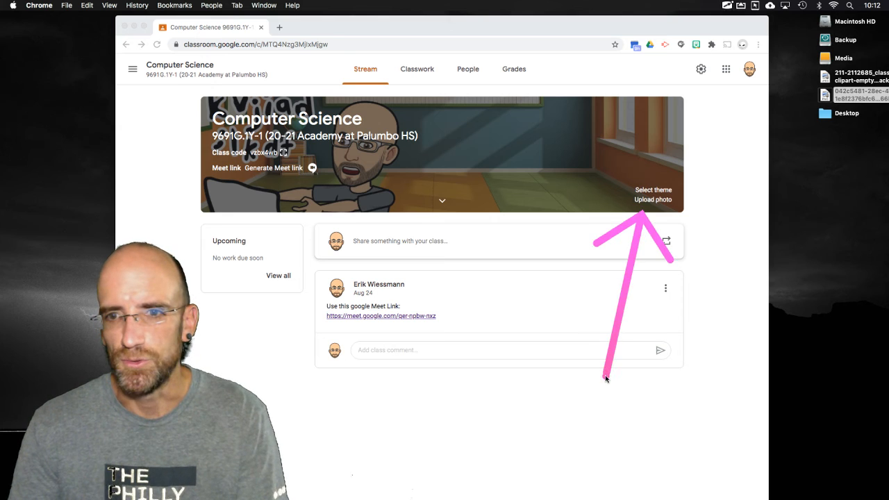
left_click(659, 201)
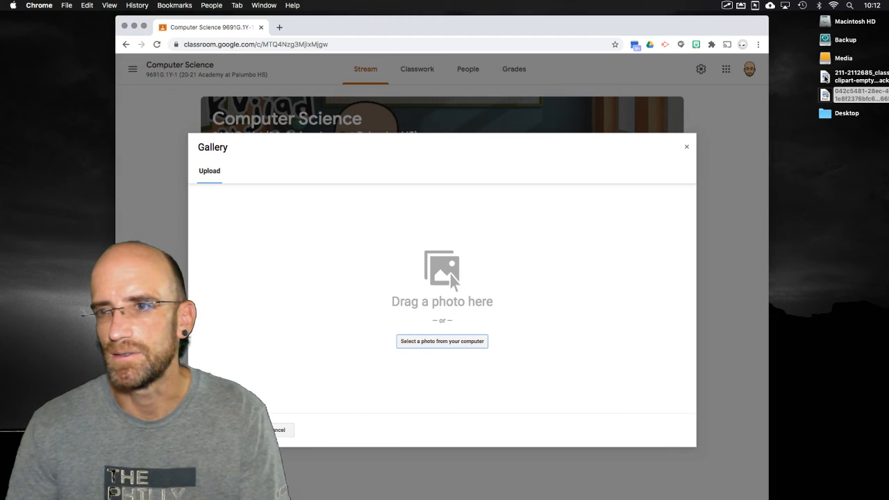
left_click(827, 78)
left_click_drag(829, 95, 487, 242)
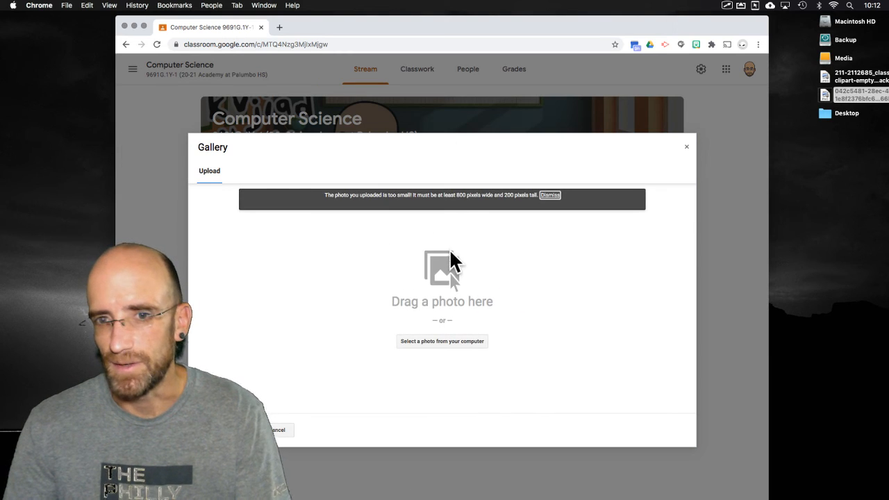
left_click(824, 79)
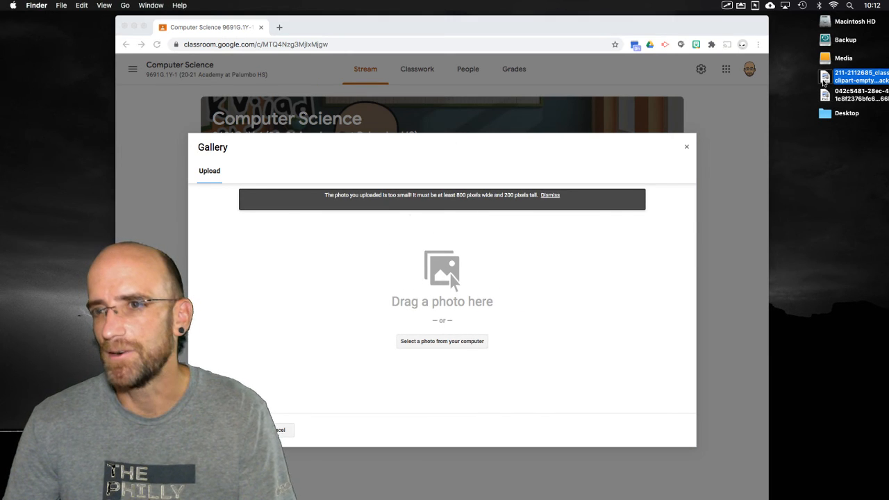
left_click_drag(824, 79, 437, 287)
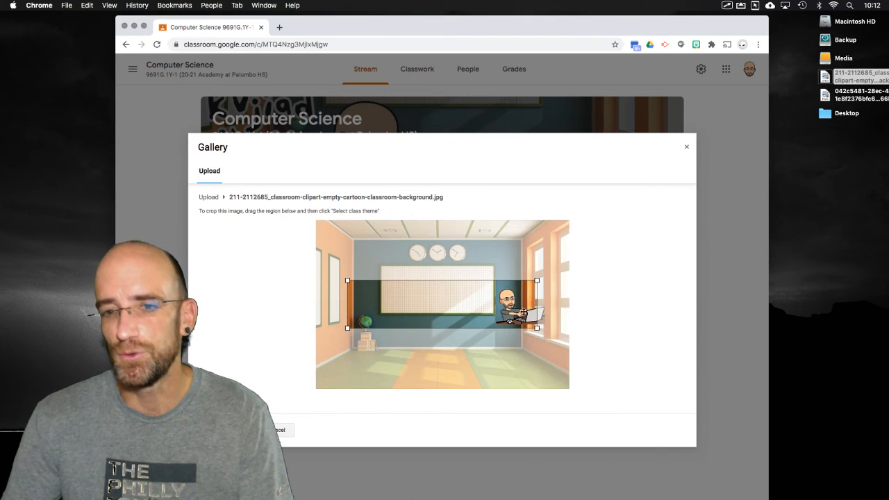
- Enlarge and reposition the crop region to span the whiteboard and the whole Bitmoji with its laptop, and apply it as the class theme
mouse_move(538, 328)
left_mouse_down()
mouse_move(577, 353)
mouse_move(529, 317)
left_mouse_up()
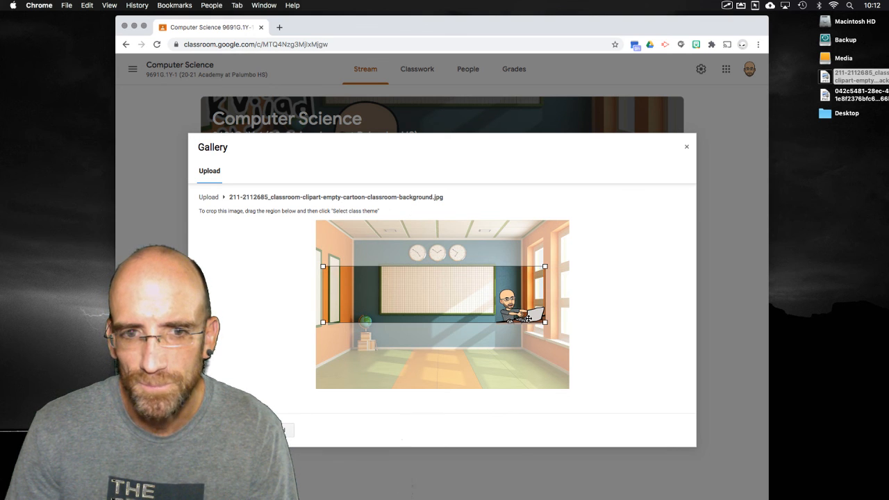
left_click(229, 430)
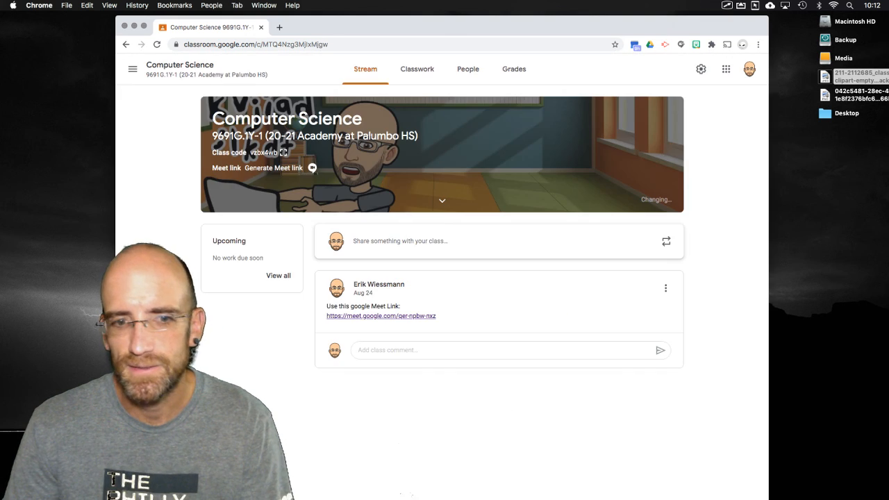